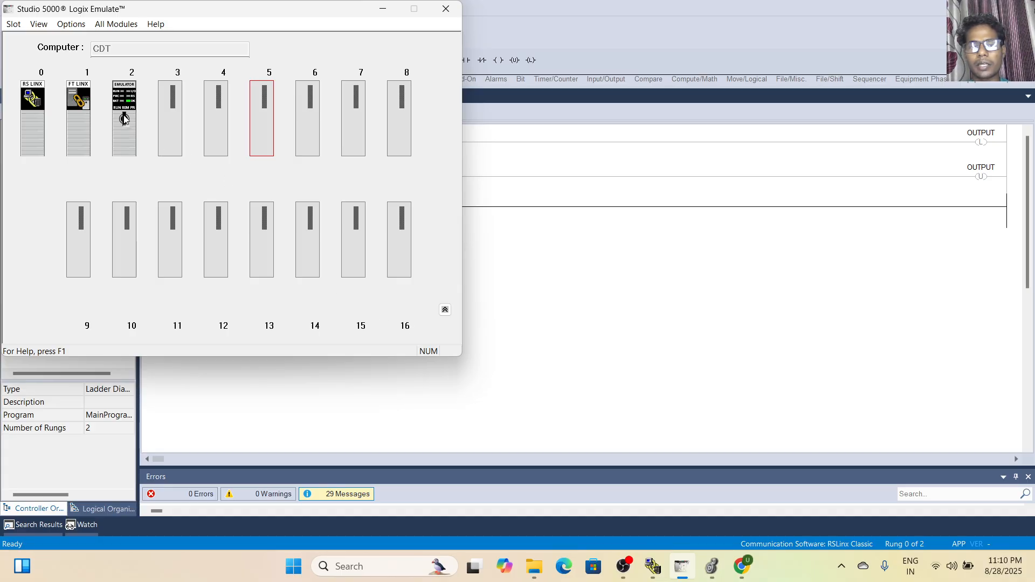
Switch to RSLinx Classic and browse the AB_VBP-1 virtual chassis in a new RSWho view, expanding the slot 02 emulator
left_click(167, 109)
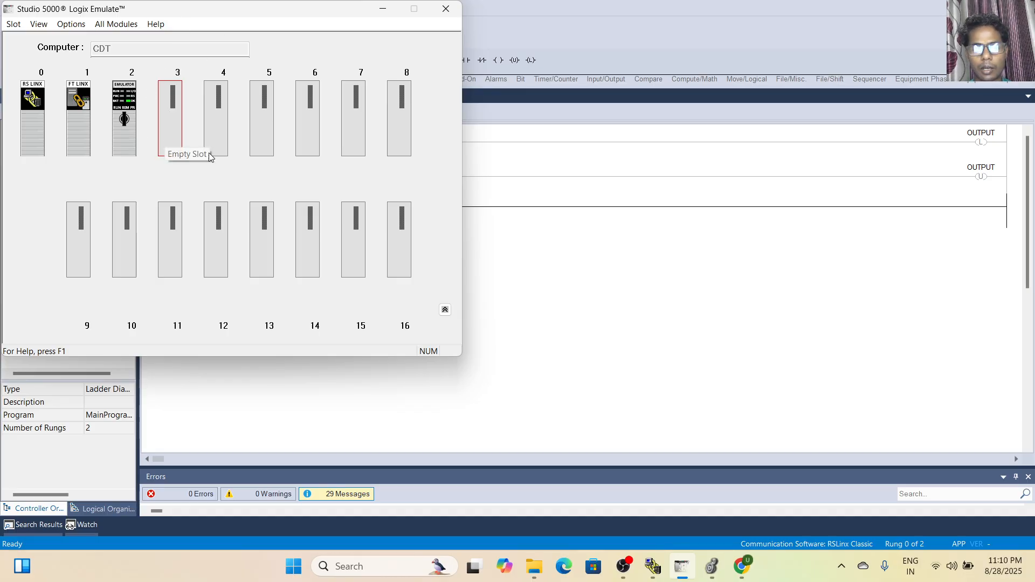
left_click(653, 565)
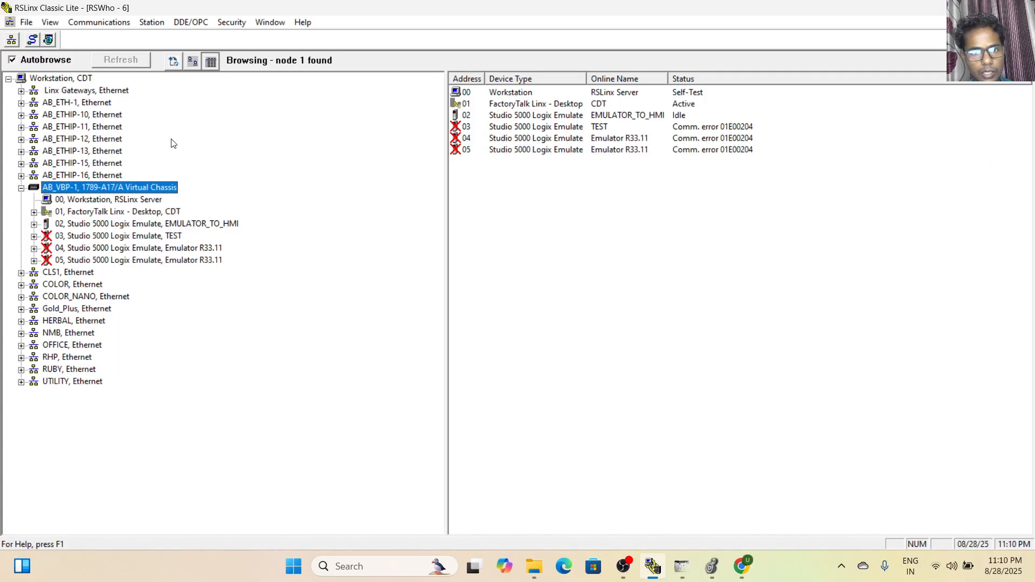
left_click(21, 188)
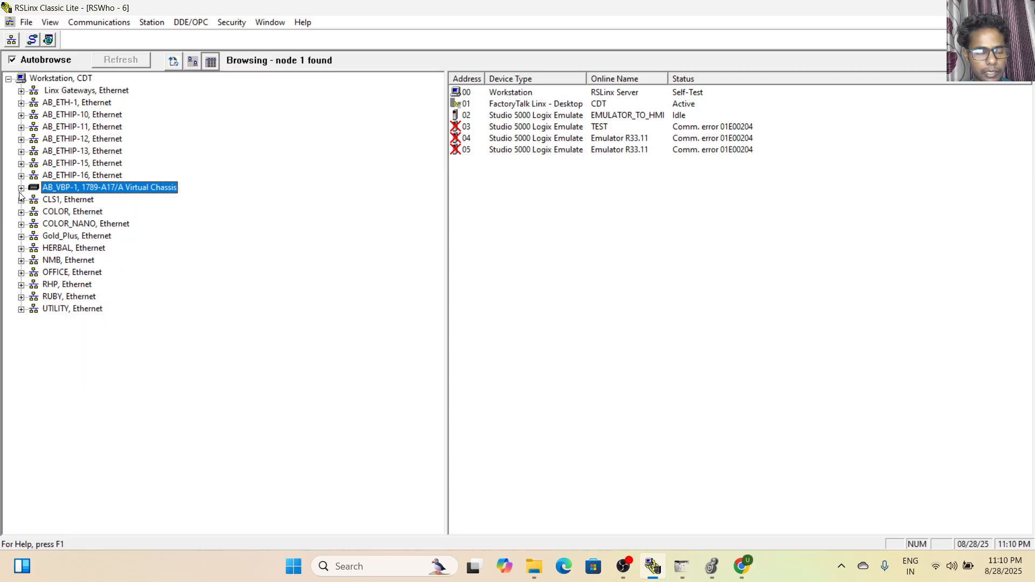
left_click(11, 39)
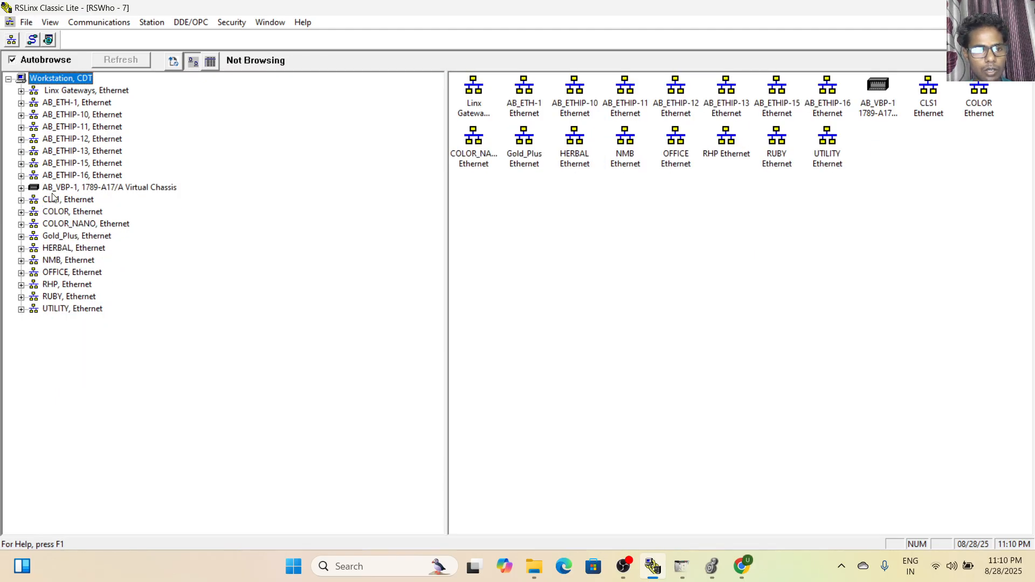
left_click(21, 188)
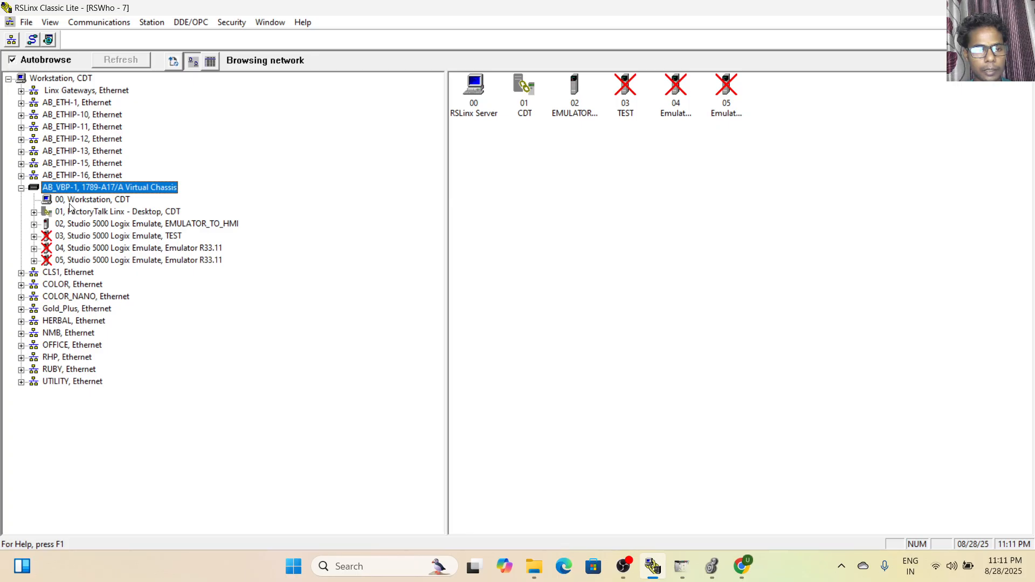
double_click(63, 225)
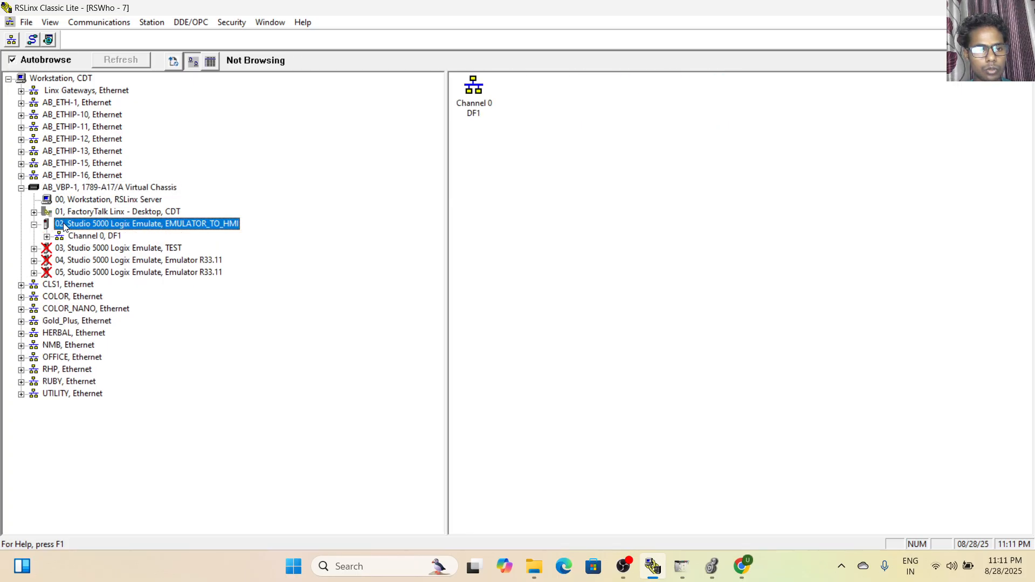
Remove the disconnected nodes 03, 04 and 05 from the AB_VBP-1 virtual chassis and browse the chassis again in a new RSWho view
left_click(55, 253)
right_click(55, 252)
left_click(92, 259)
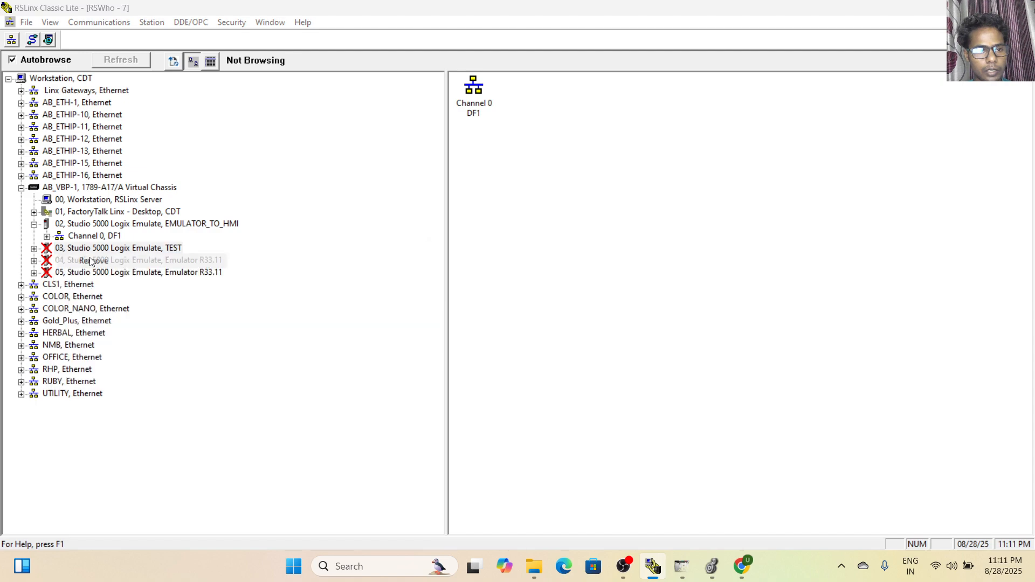
left_click(519, 319)
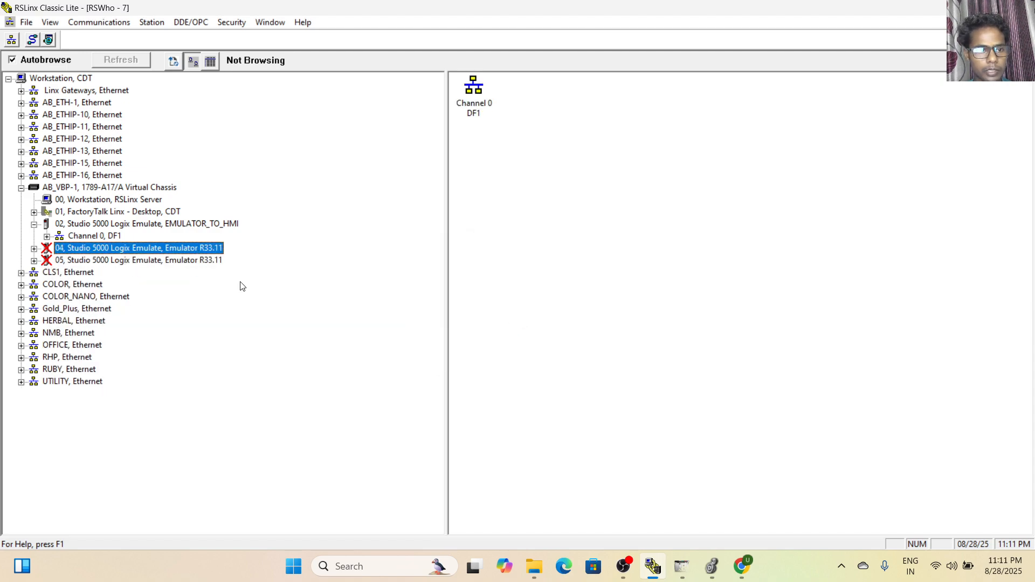
right_click(170, 248)
left_click(216, 257)
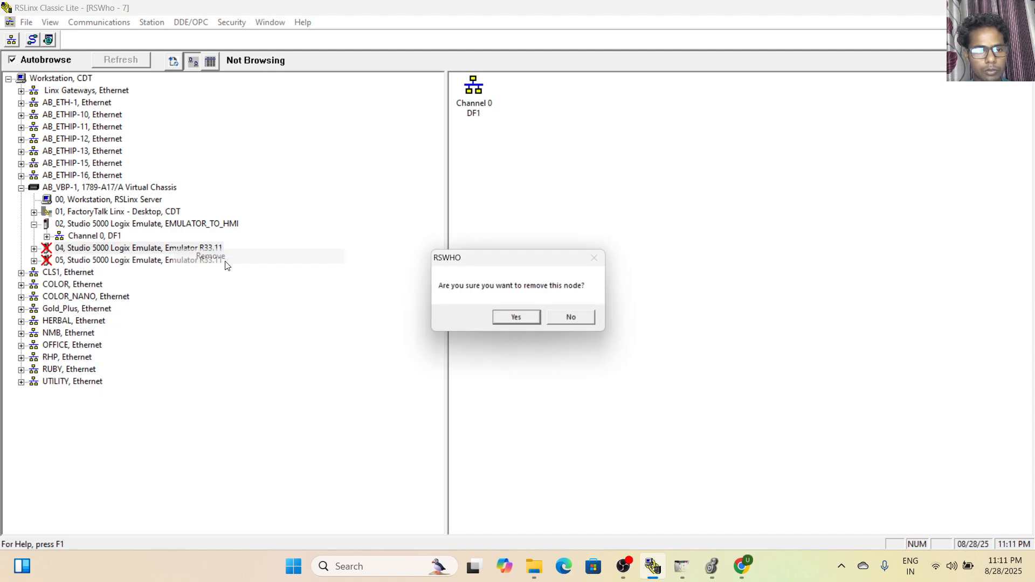
left_click(514, 320)
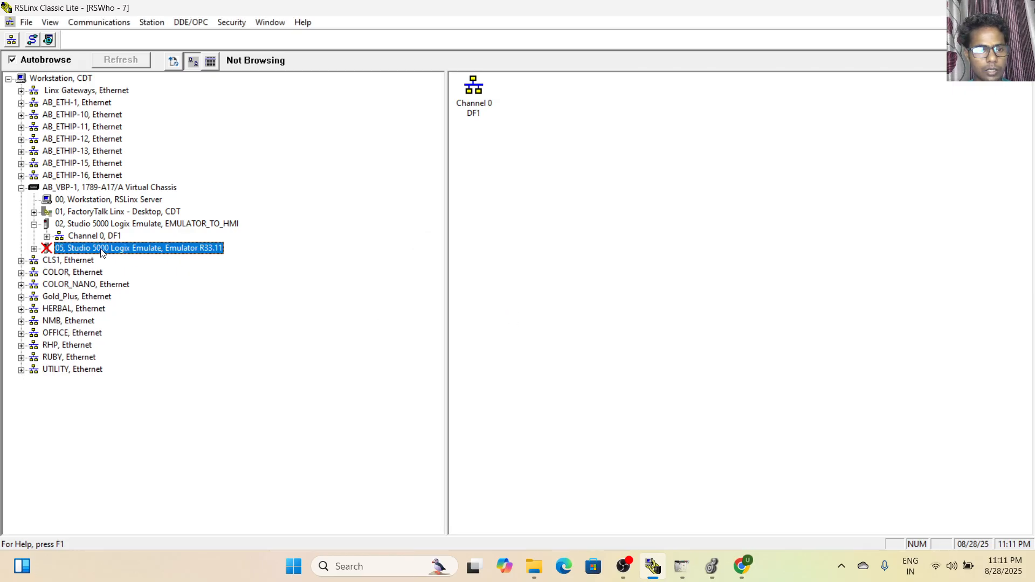
right_click(102, 249)
left_click(141, 259)
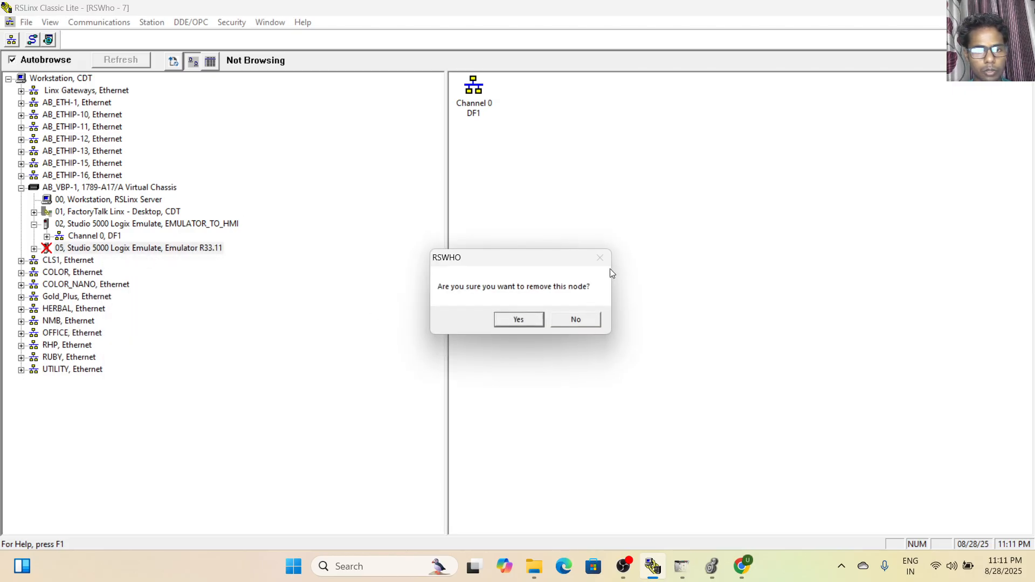
left_click(521, 320)
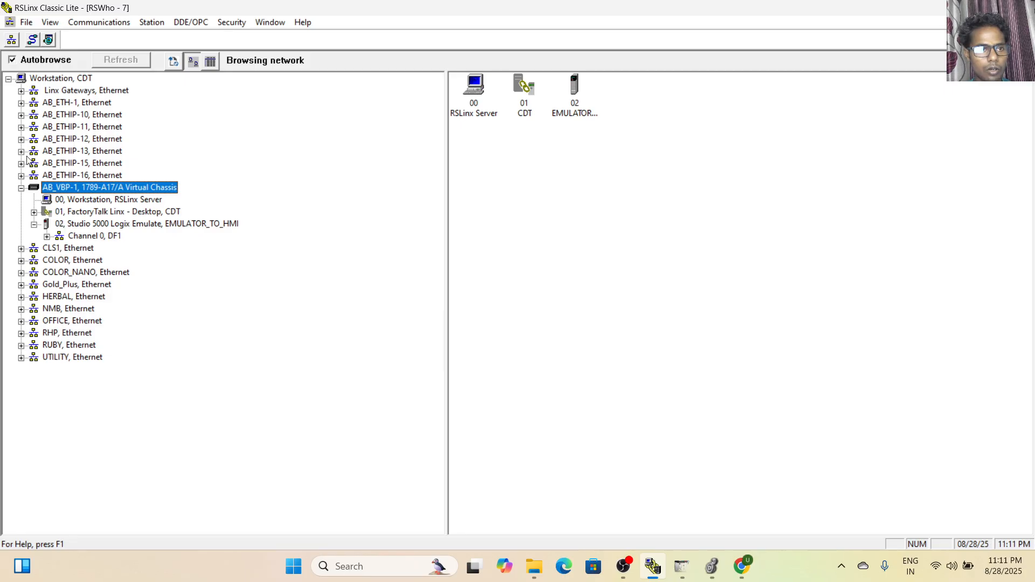
left_click(13, 39)
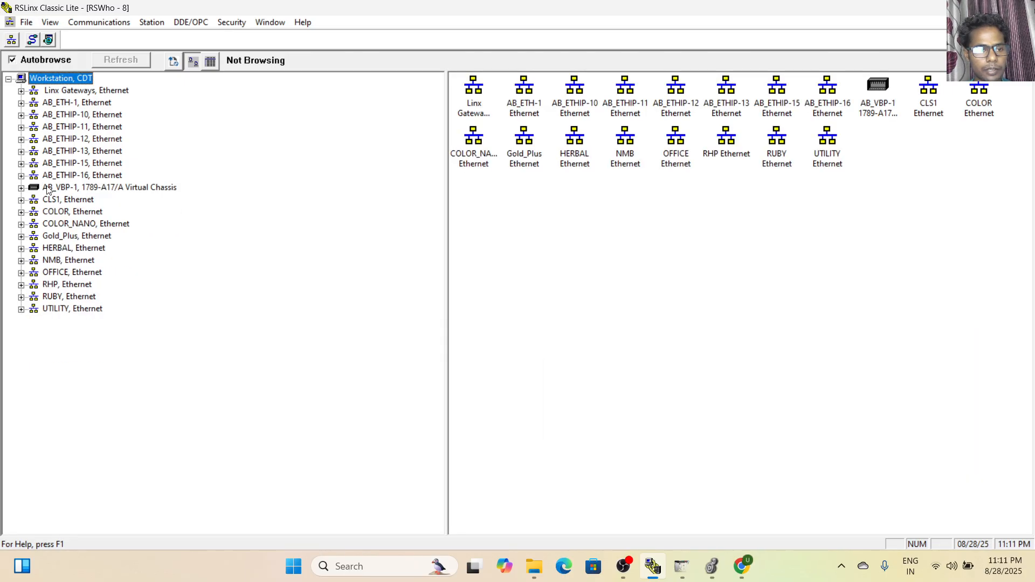
left_click(21, 188)
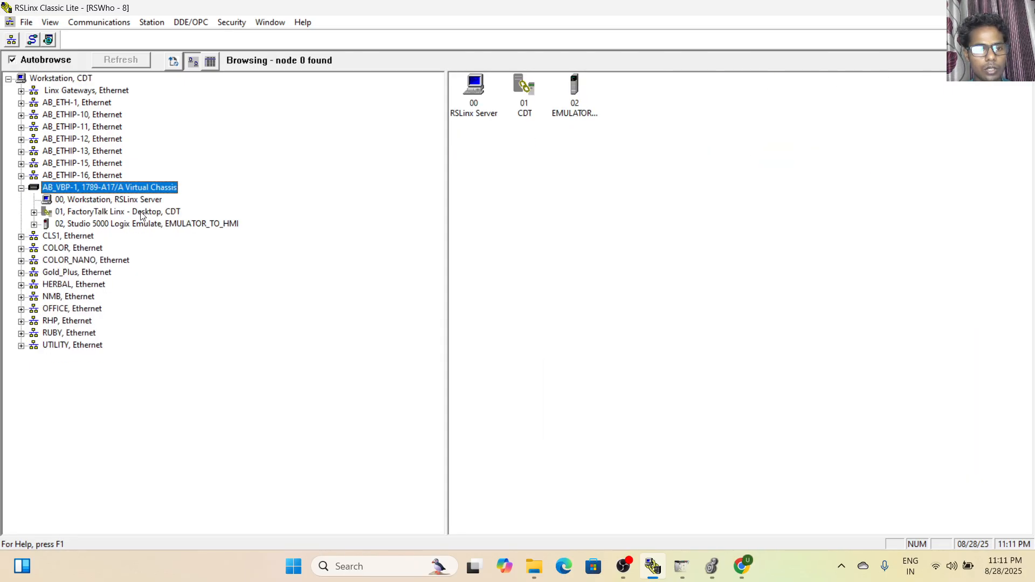
Switch to Studio 5000 Logix Emulate and create an Emulate 5570 Controller module in slot 3
left_click(681, 566)
right_click(162, 113)
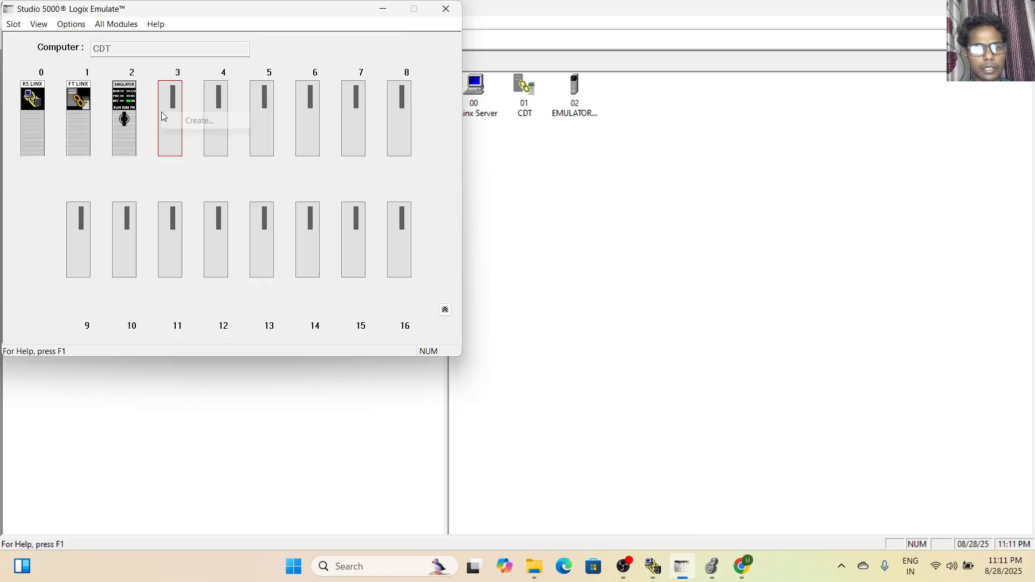
left_click(147, 67)
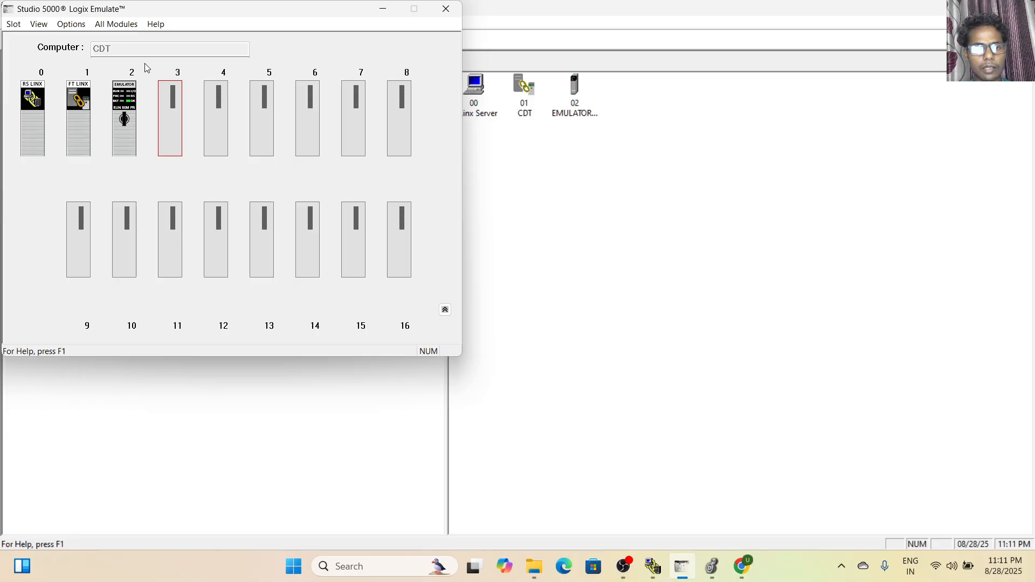
right_click(162, 113)
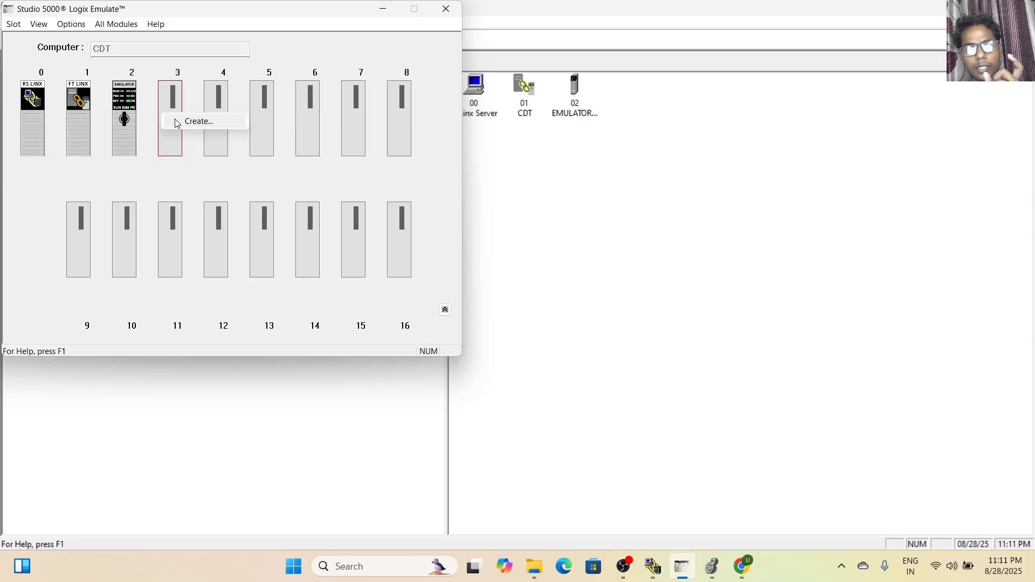
left_click(177, 123)
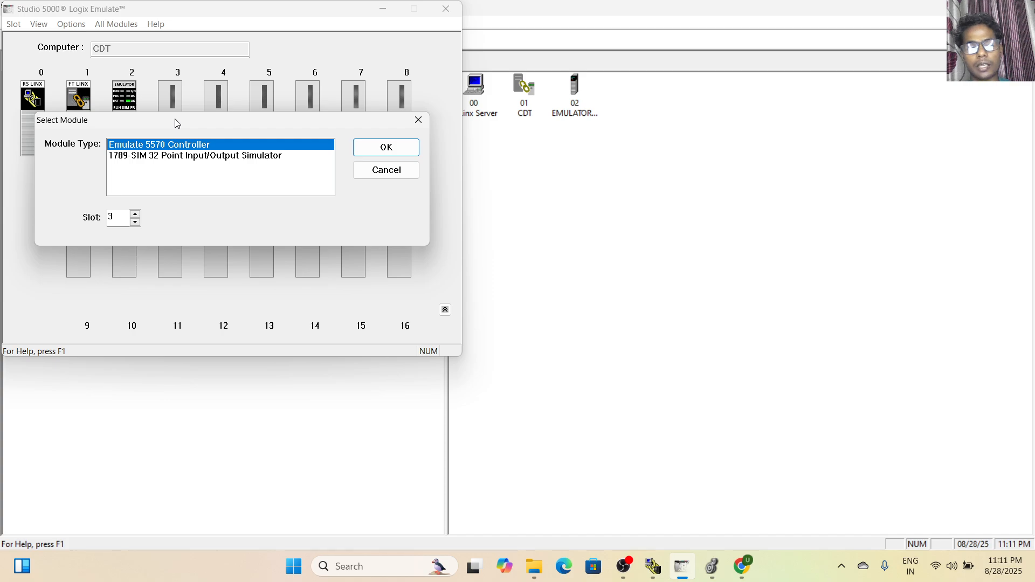
left_click(145, 157)
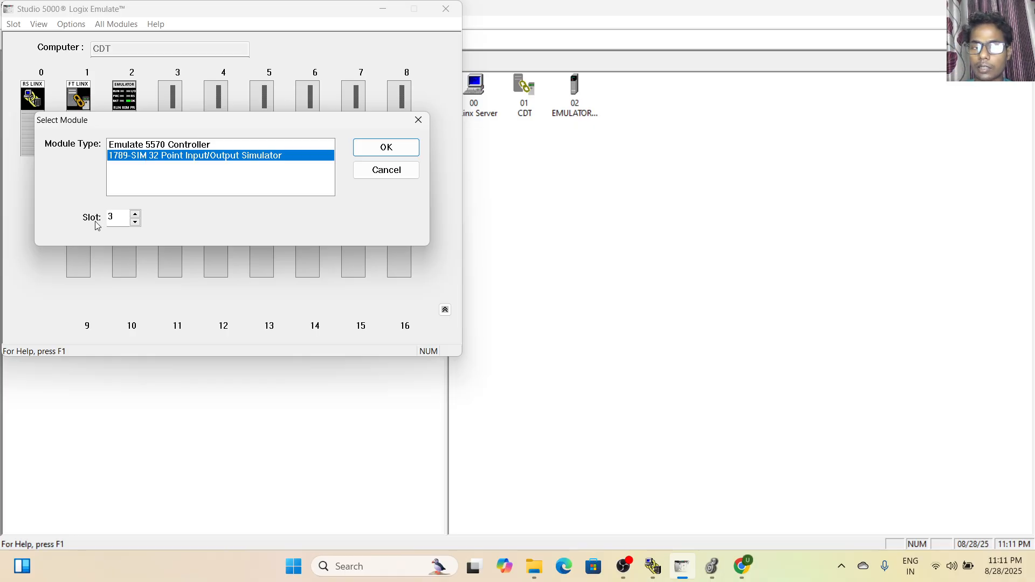
left_click(171, 145)
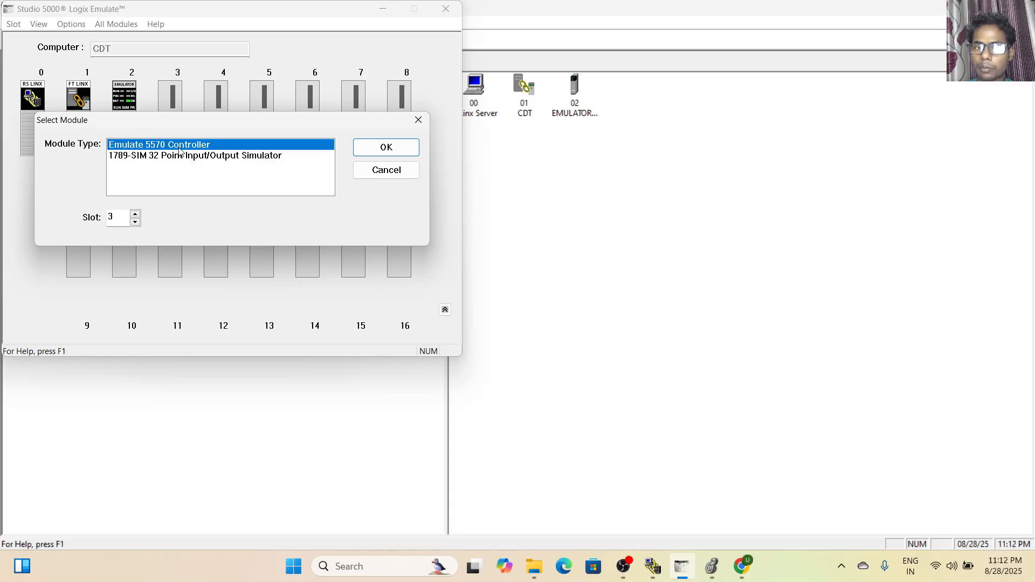
left_click(385, 155)
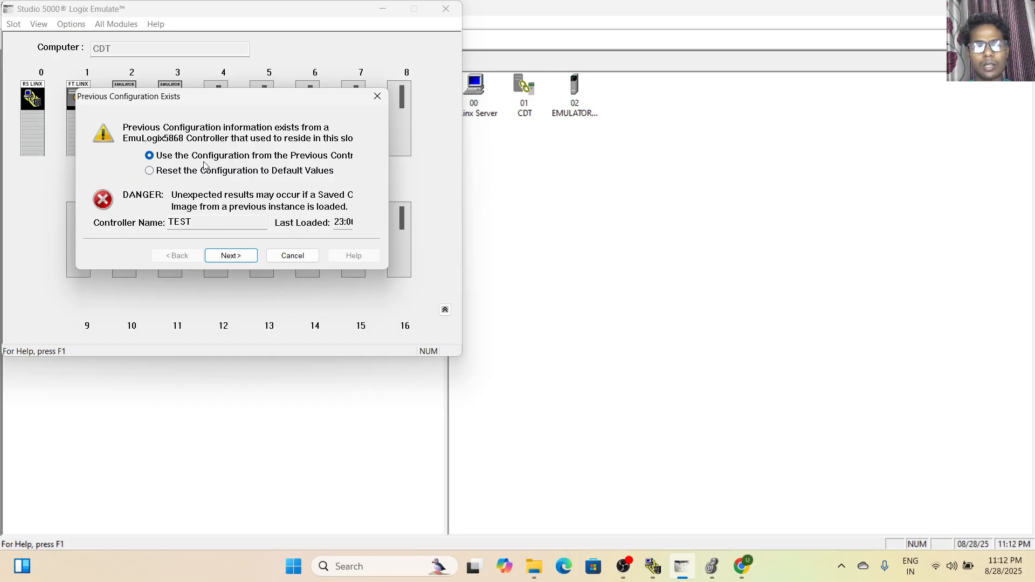
Use the configuration from the previous controller for the new slot 3 module and continue to its general settings
double_click(202, 222)
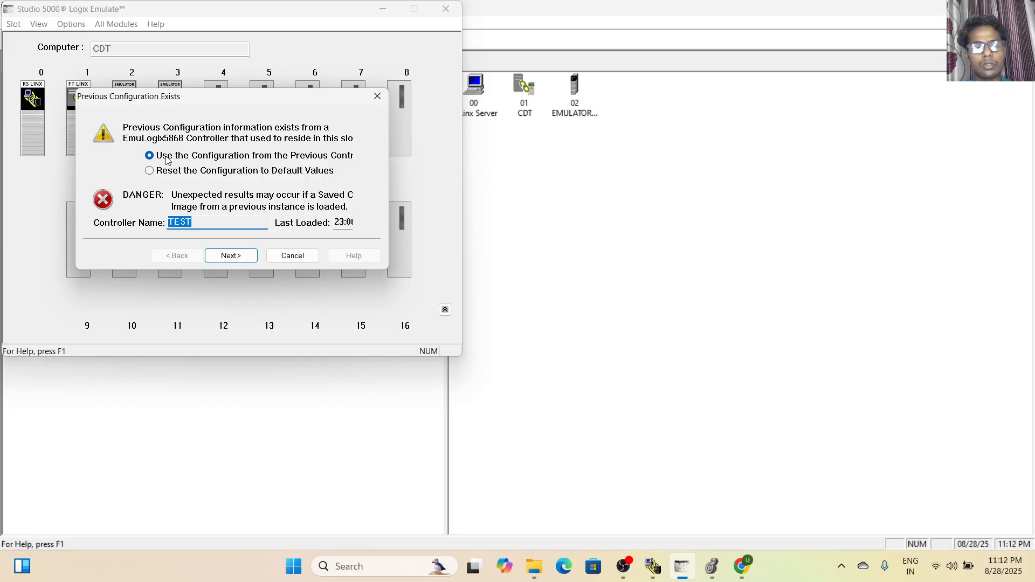
left_click(161, 173)
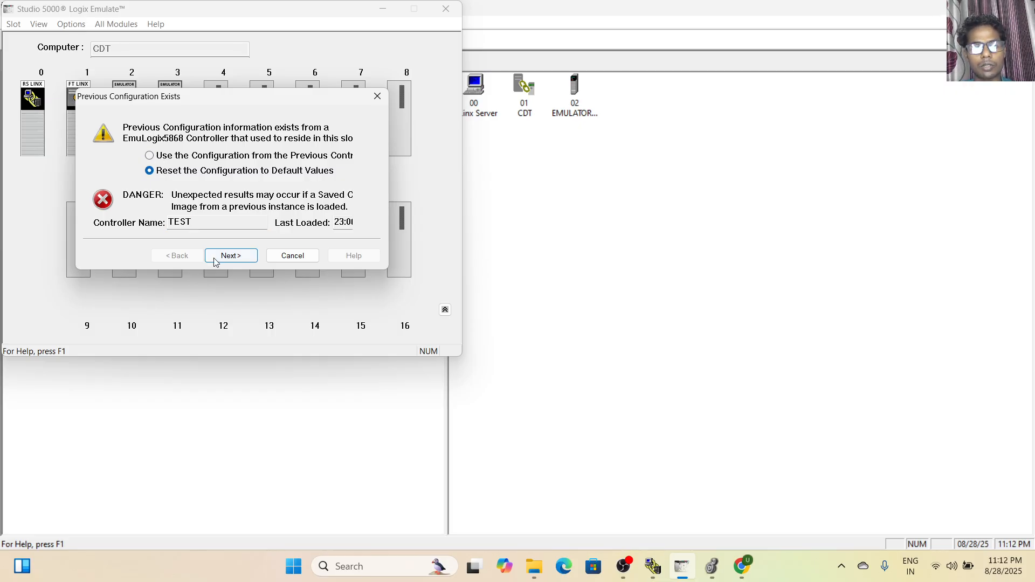
left_click(161, 157)
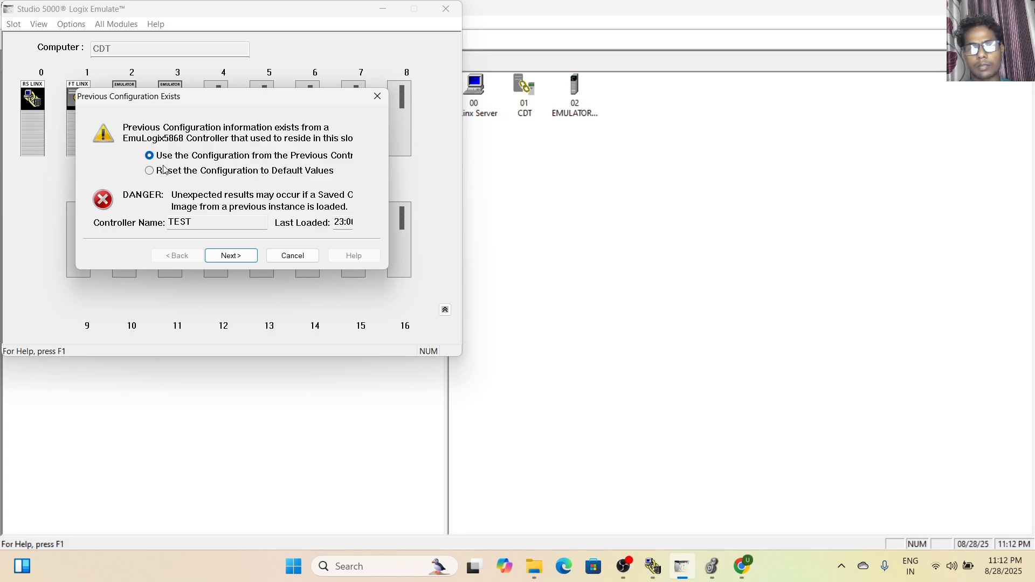
left_click(227, 257)
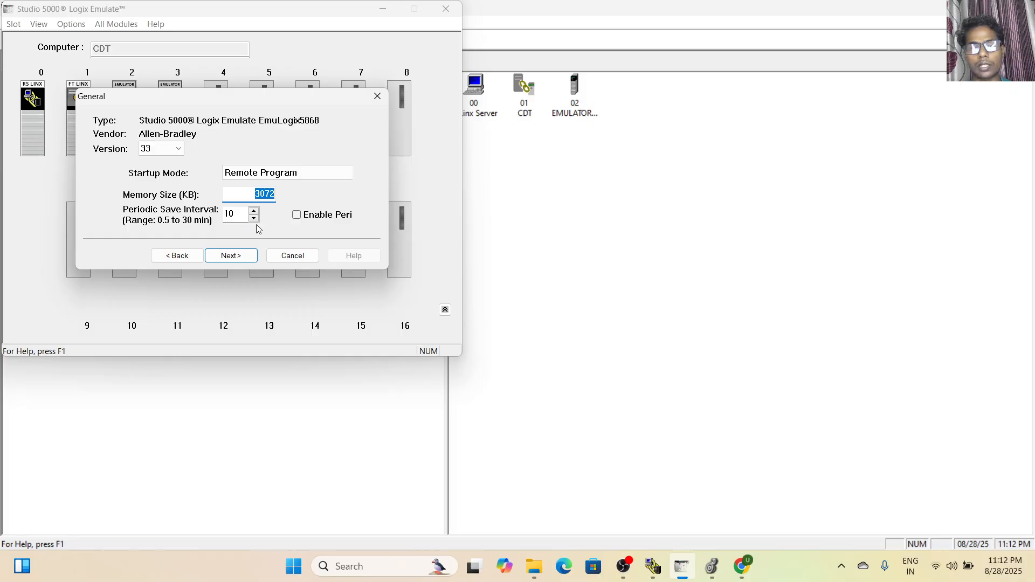
Review the startup mode and version options, comparing them with the controller revision of the TEST project in Logix Designer
left_click(291, 173)
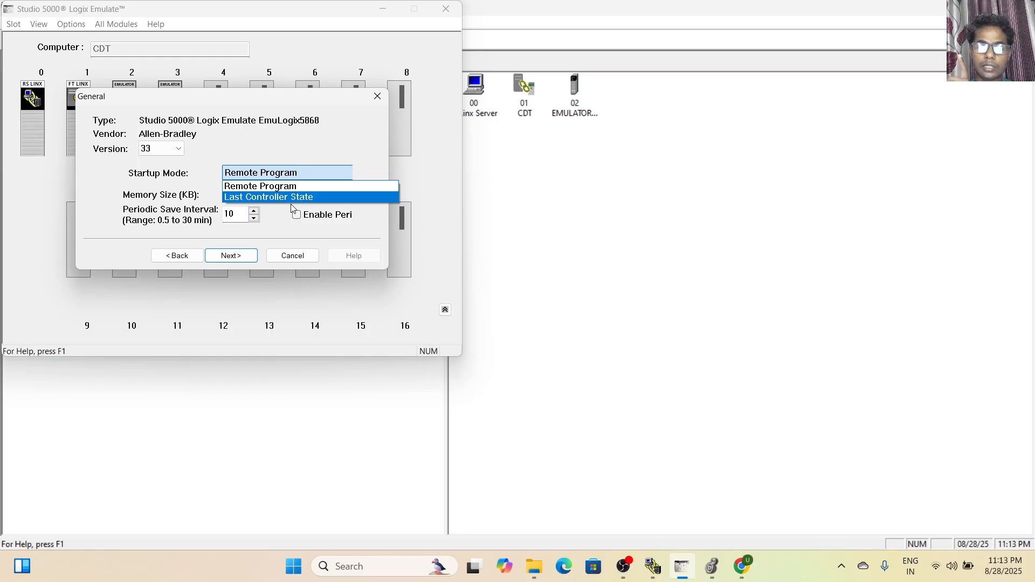
left_click(180, 149)
left_click(180, 149)
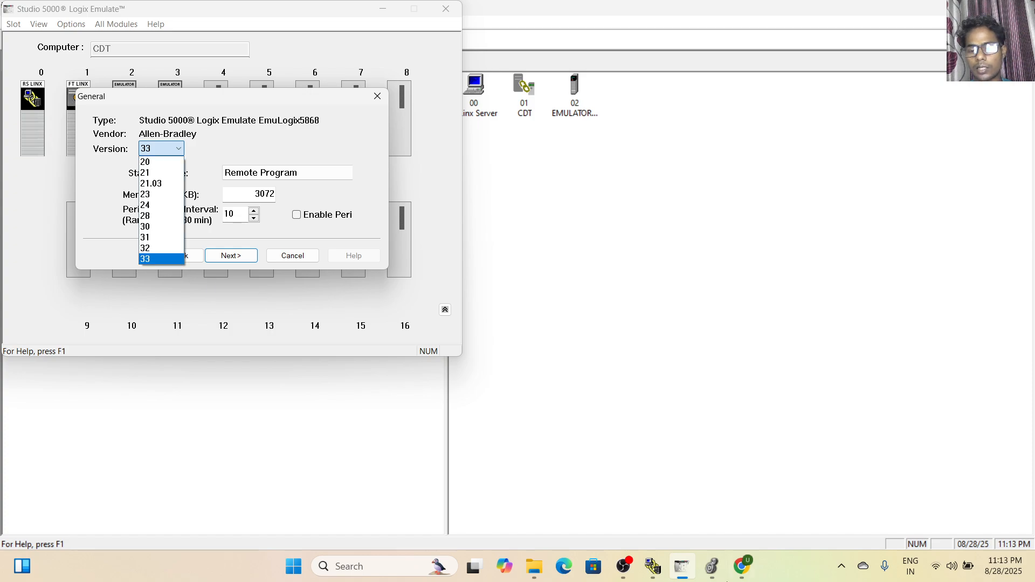
left_click(711, 566)
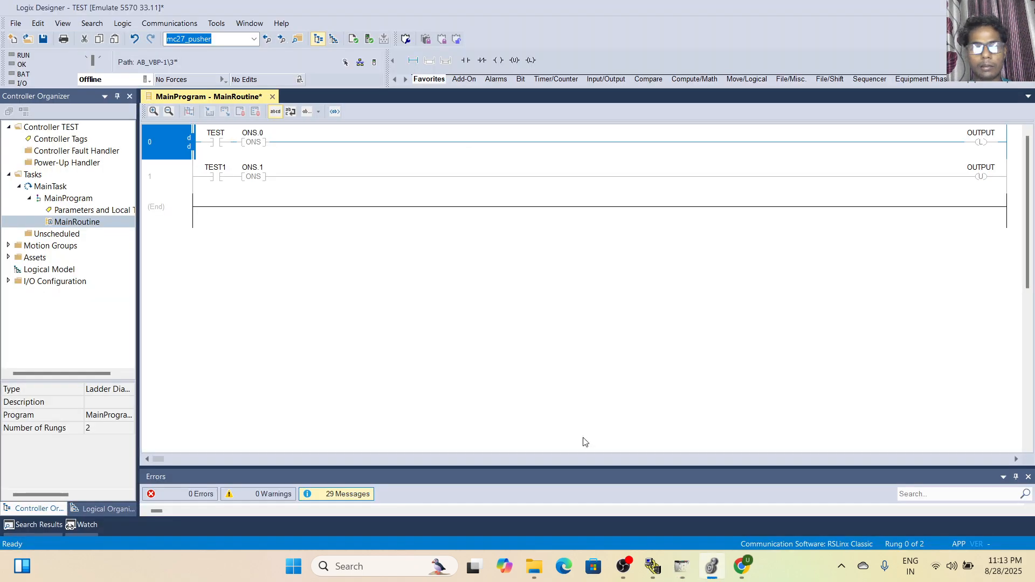
left_click(682, 566)
Set the emulated controller's version to 33, check it against the Logix Designer project, and continue to the system settings
left_click(161, 148)
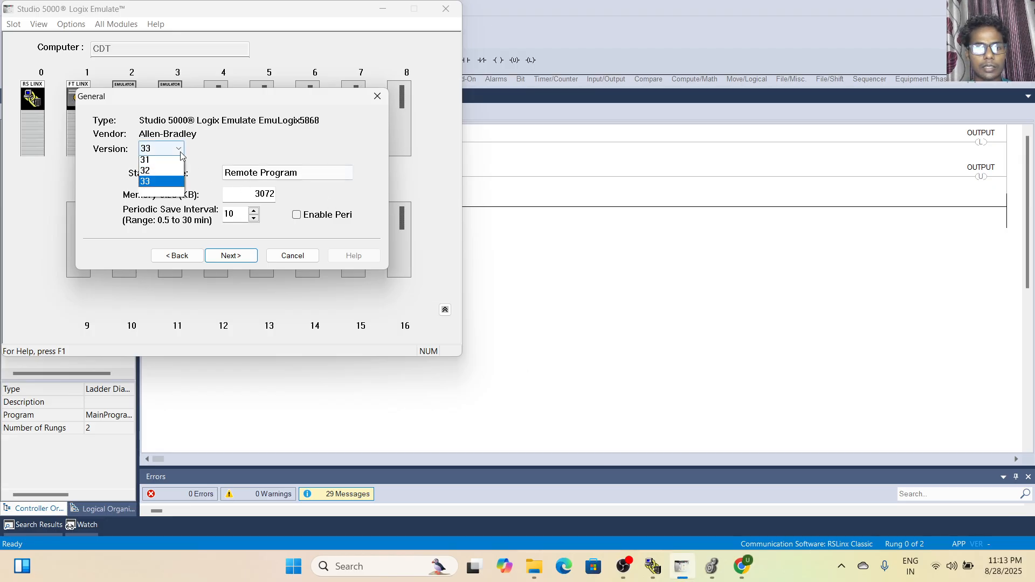
left_click(159, 227)
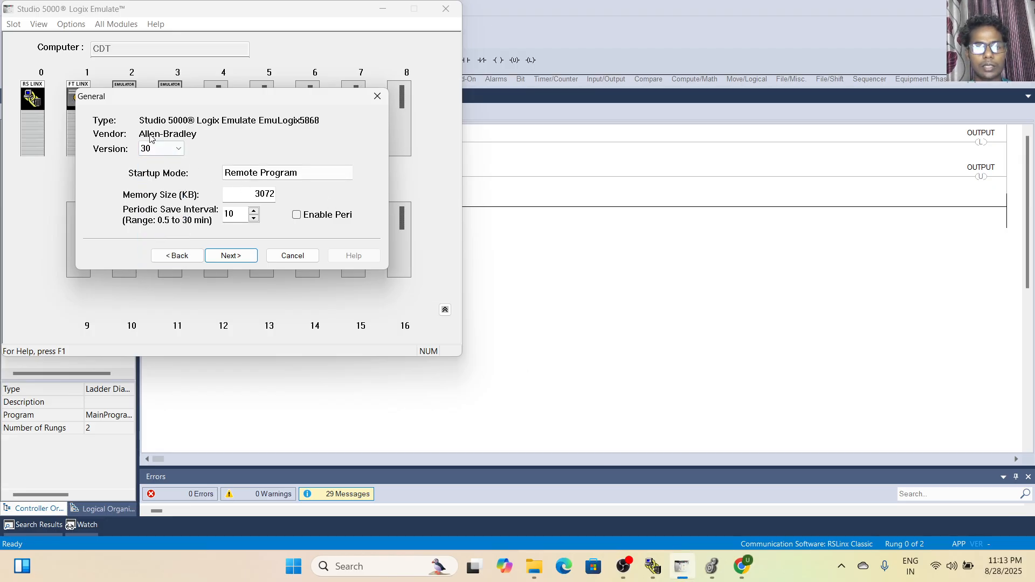
left_click(182, 151)
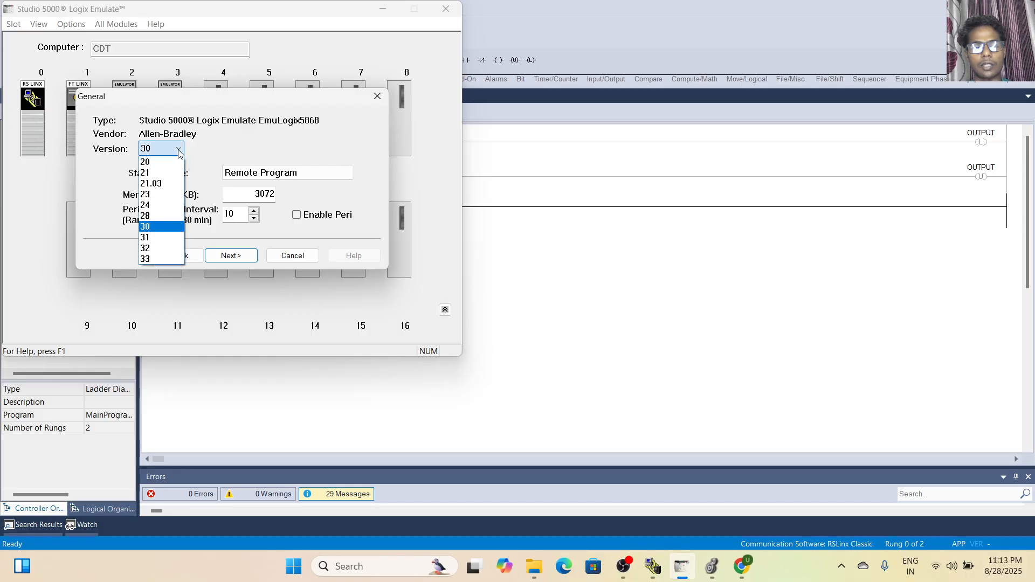
left_click(156, 260)
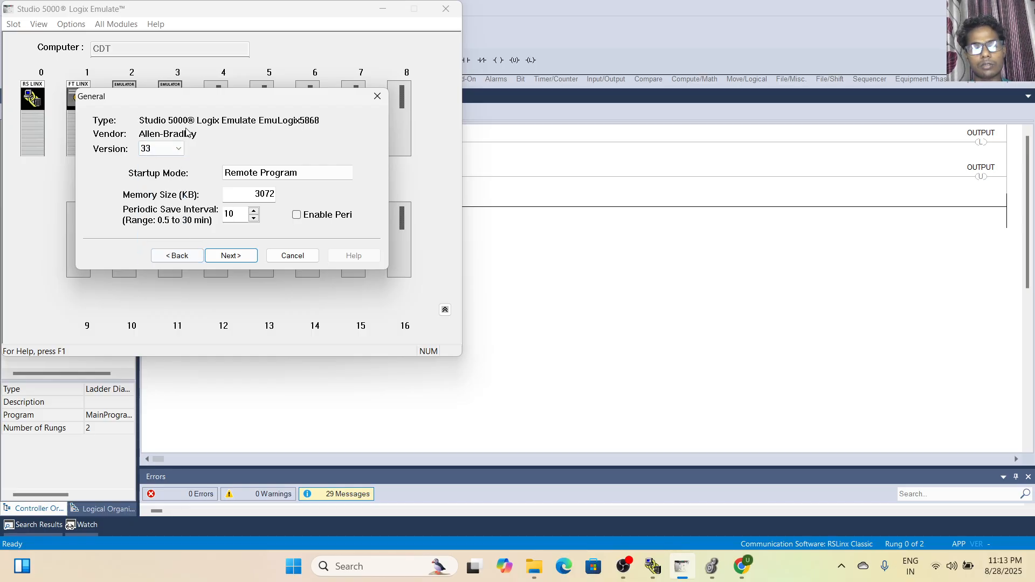
left_click(712, 563)
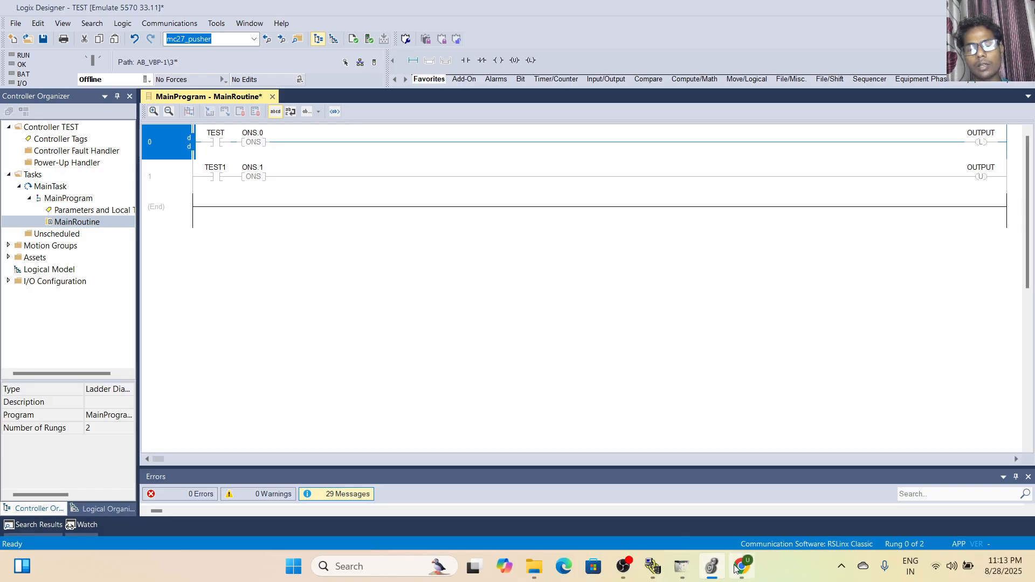
left_click(681, 566)
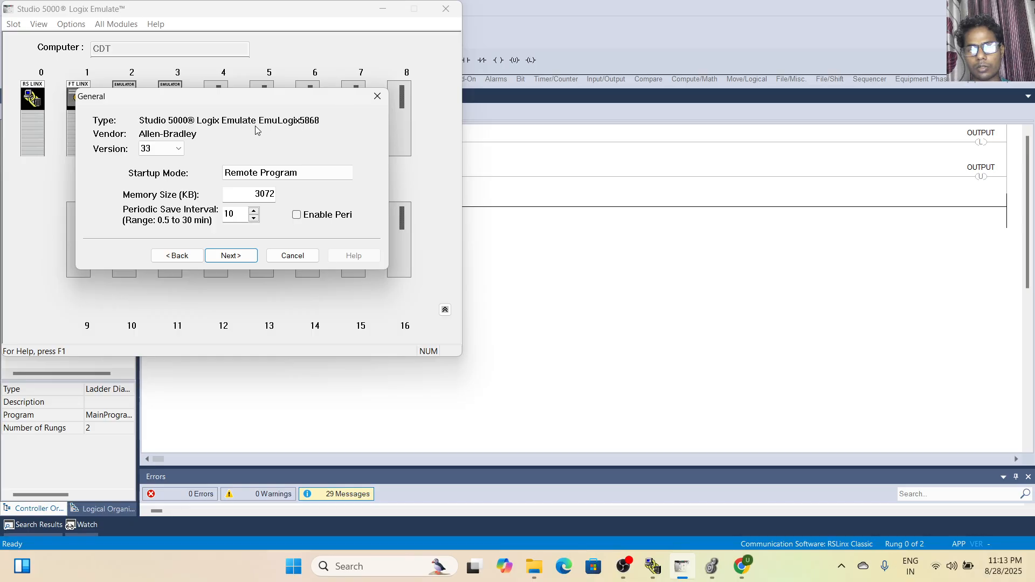
left_click(231, 256)
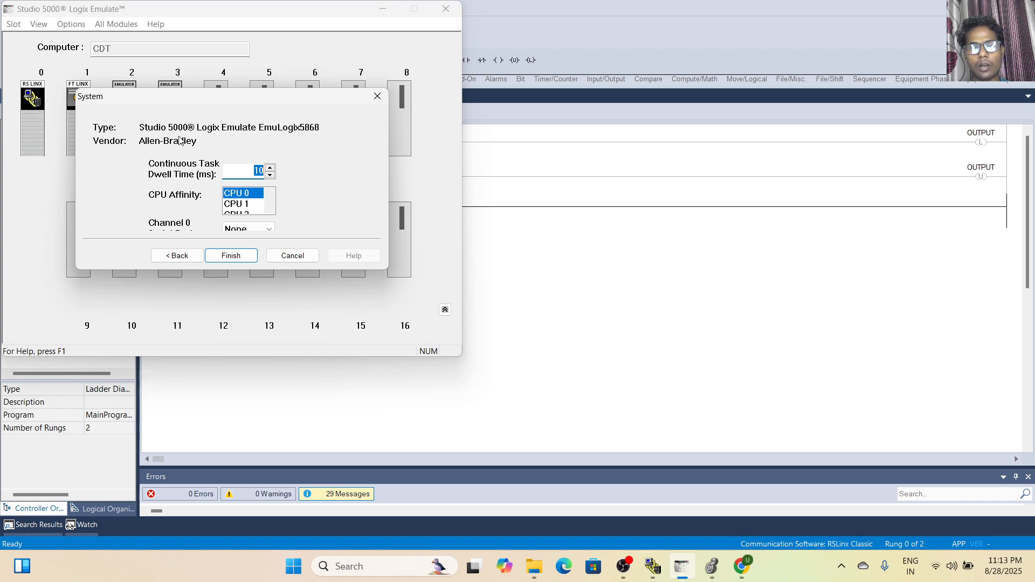
Finish creating the slot 3 controller, then switch to RSLinx Classic and browse the AB_VBP-1 virtual chassis in a new RSWho view
left_click(250, 257)
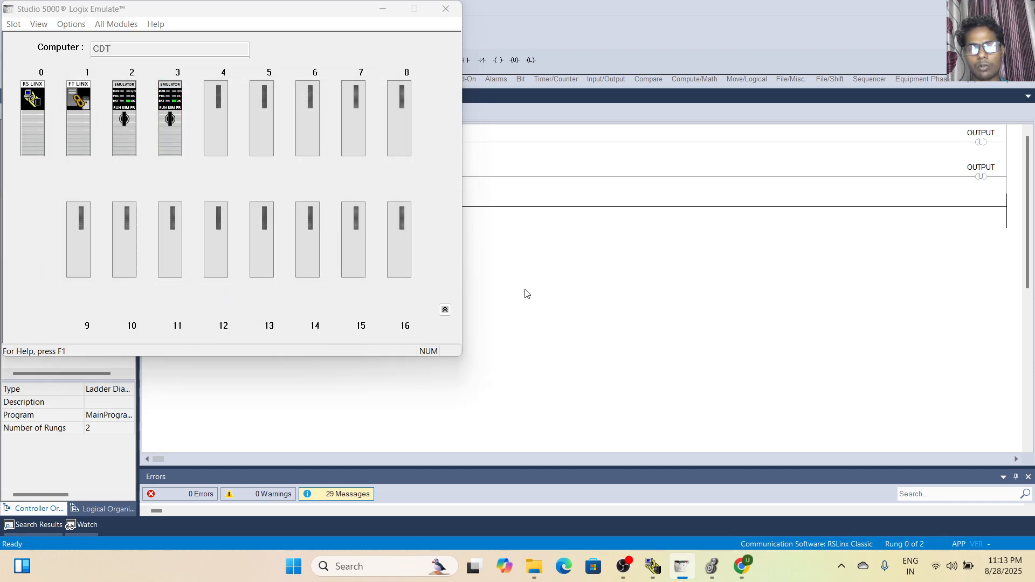
left_click(652, 566)
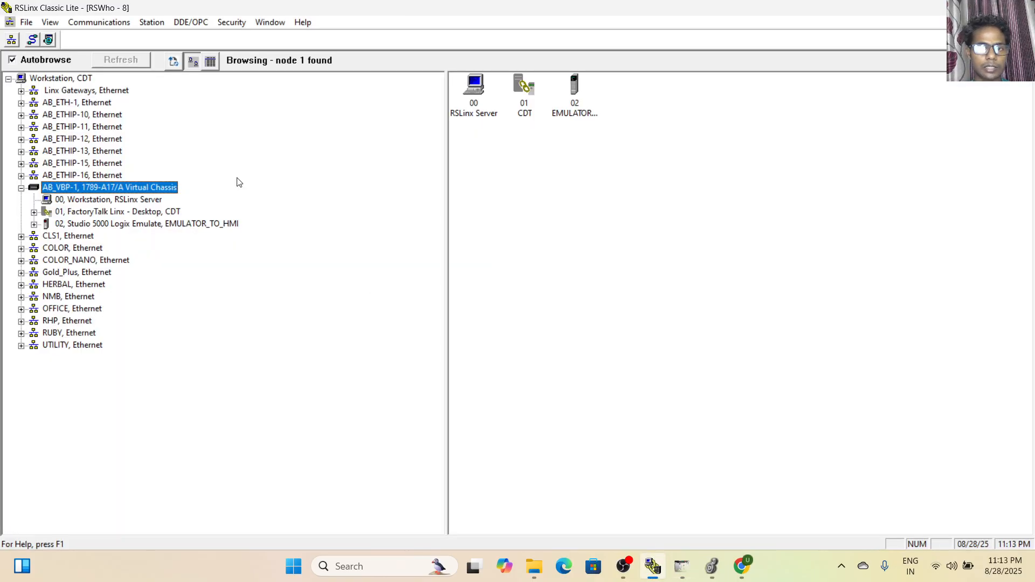
left_click(11, 41)
left_click(21, 188)
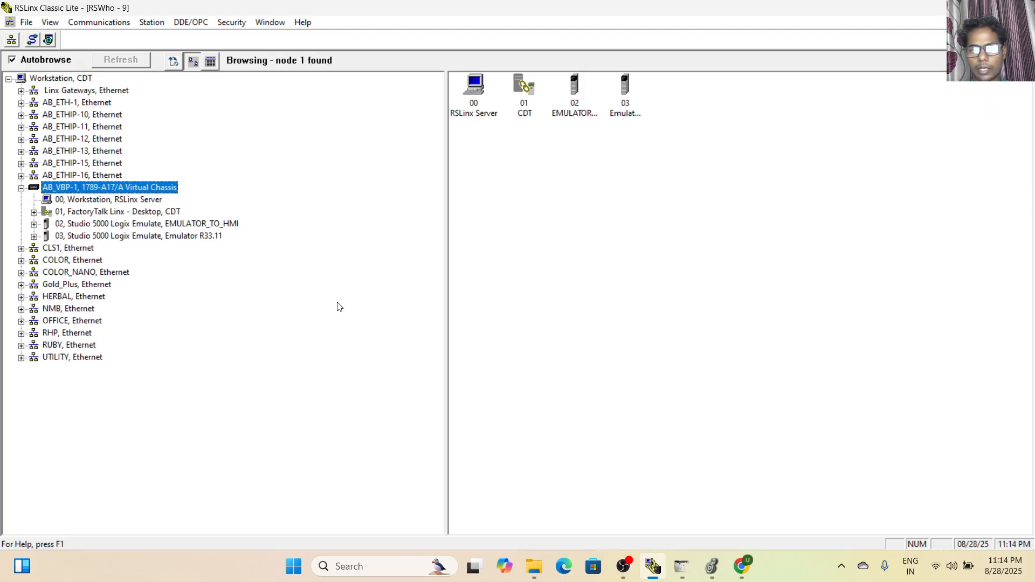
Switch to Logix Emulate and create a 1789-SIM 32 Point Input/Output Simulator in slot 4 with the marquee label emu_2
left_click(692, 575)
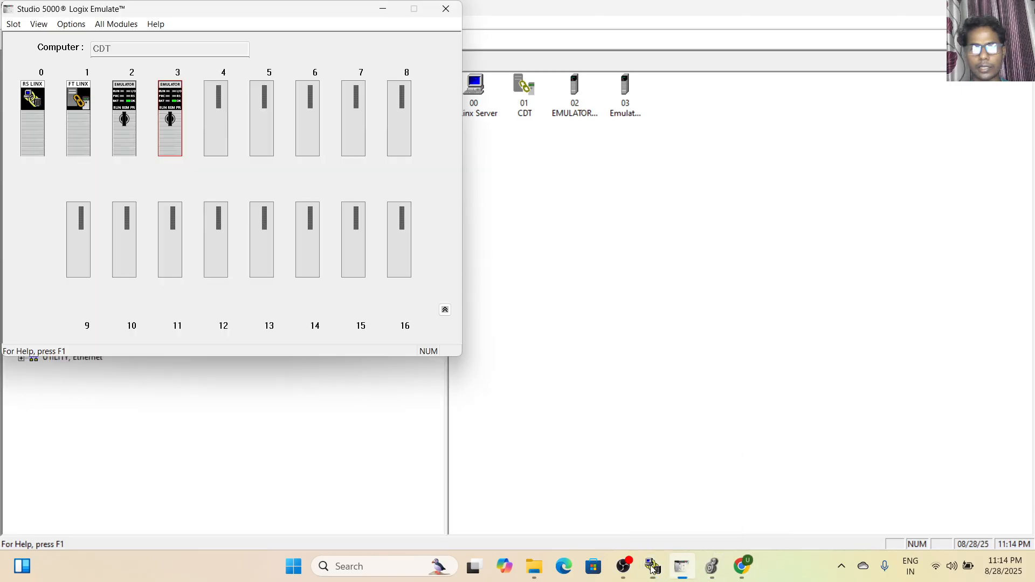
left_click(212, 120)
right_click(213, 119)
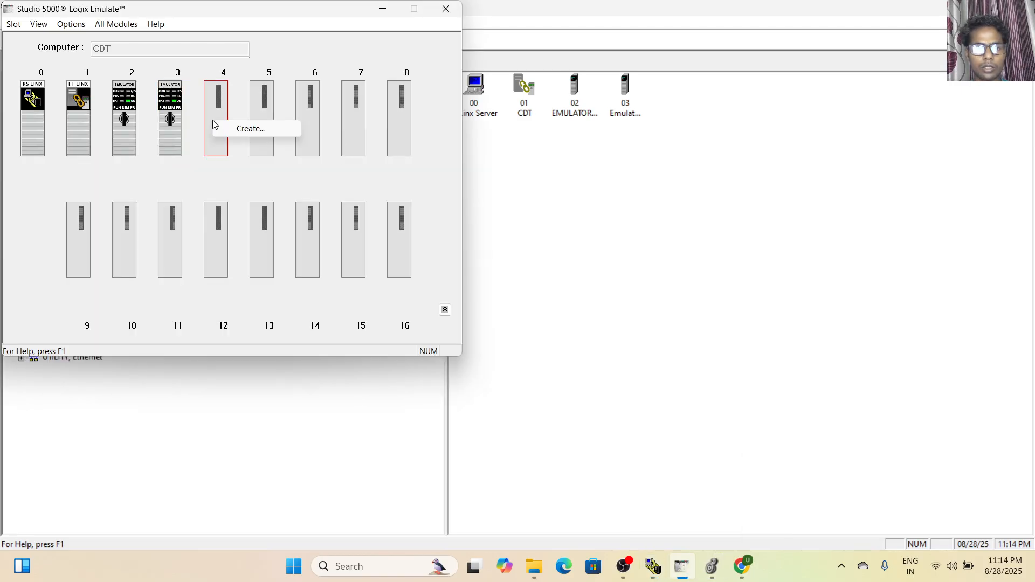
left_click(243, 129)
left_click(215, 156)
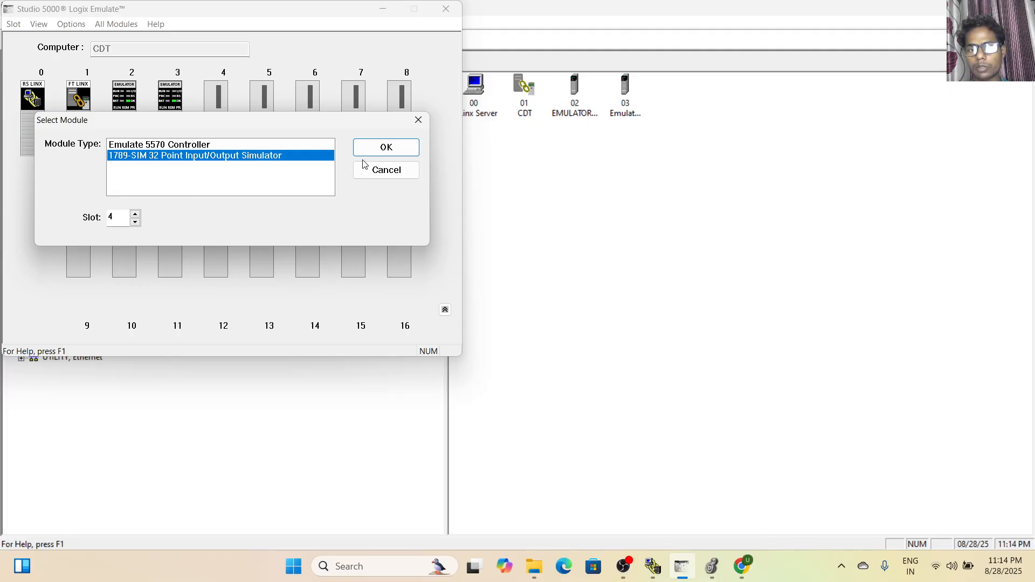
left_click(395, 155)
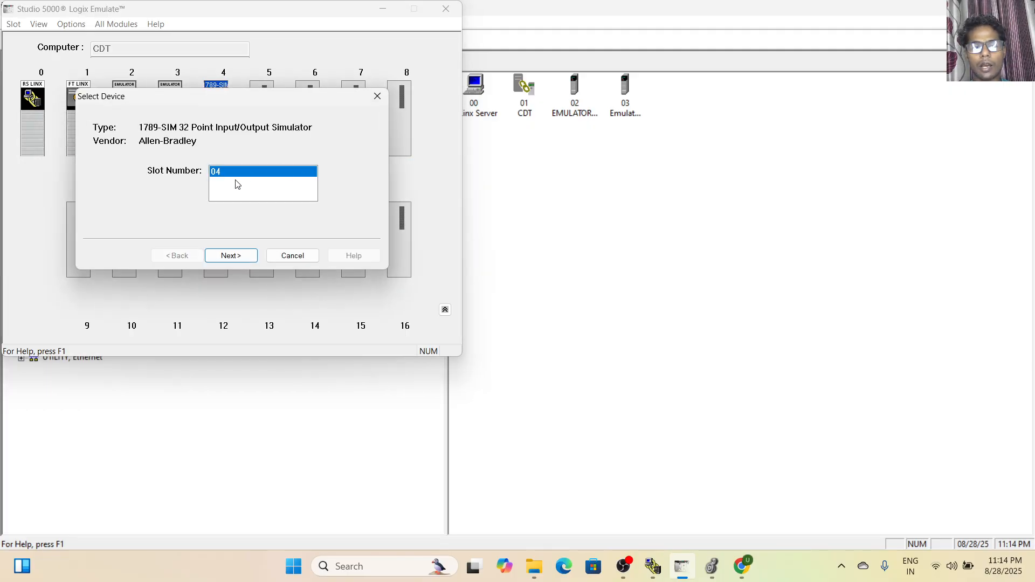
left_click(227, 255)
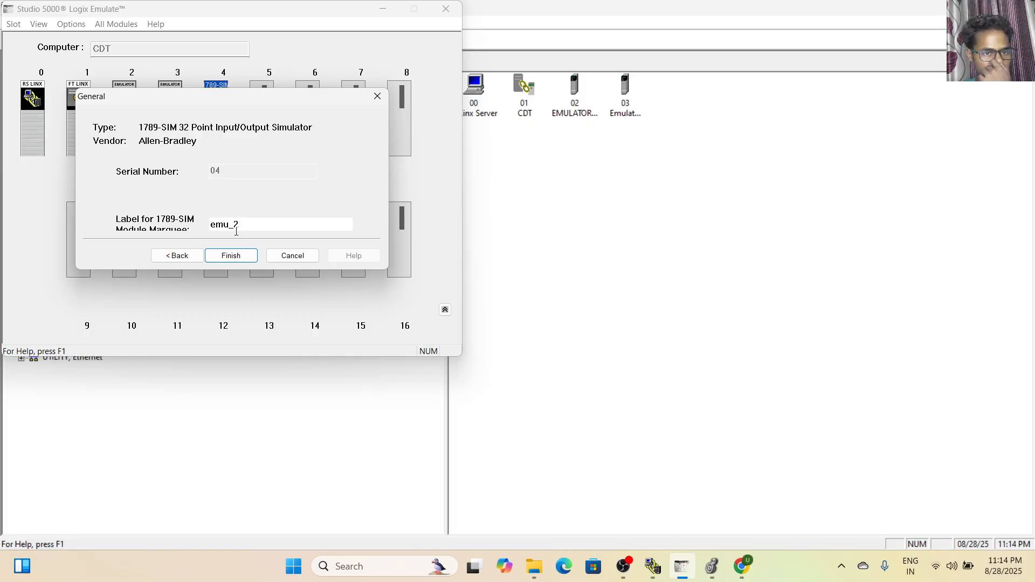
left_click(242, 258)
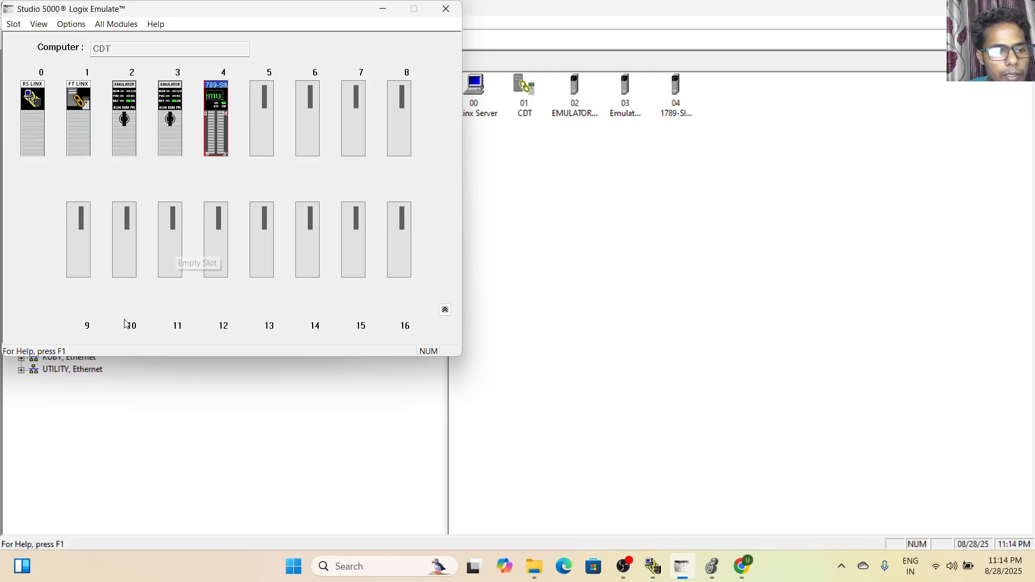
Check the virtual chassis modules in RSLinx Classic against the Logix Designer project and the Logix Emulate chassis
left_click(651, 573)
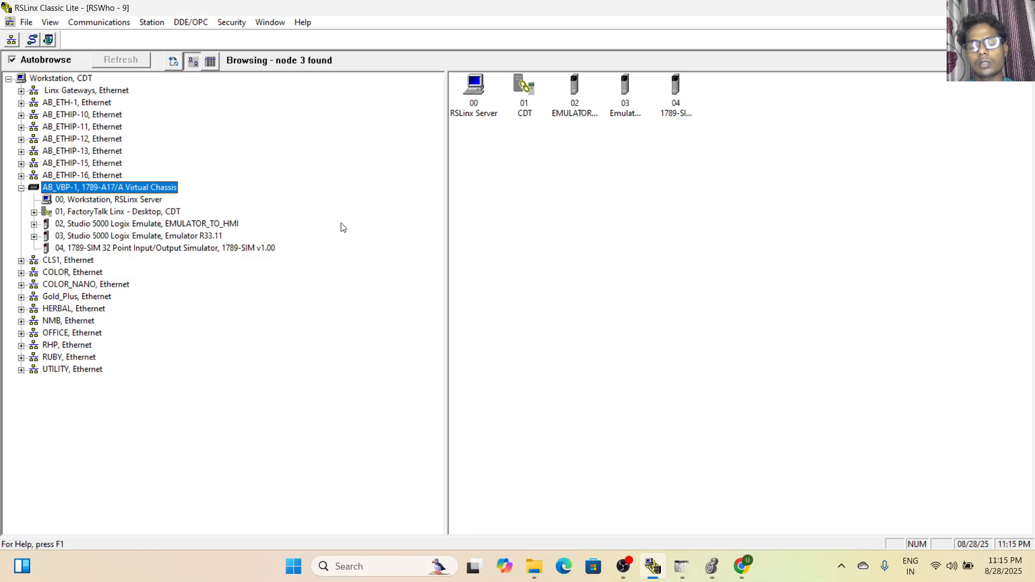
left_click(711, 566)
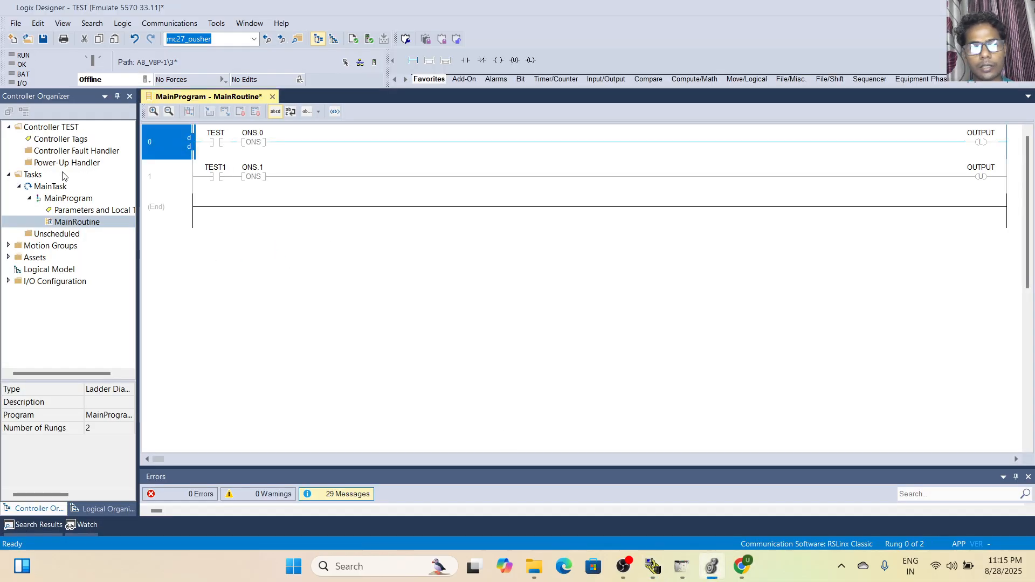
left_click(681, 566)
left_click(593, 388)
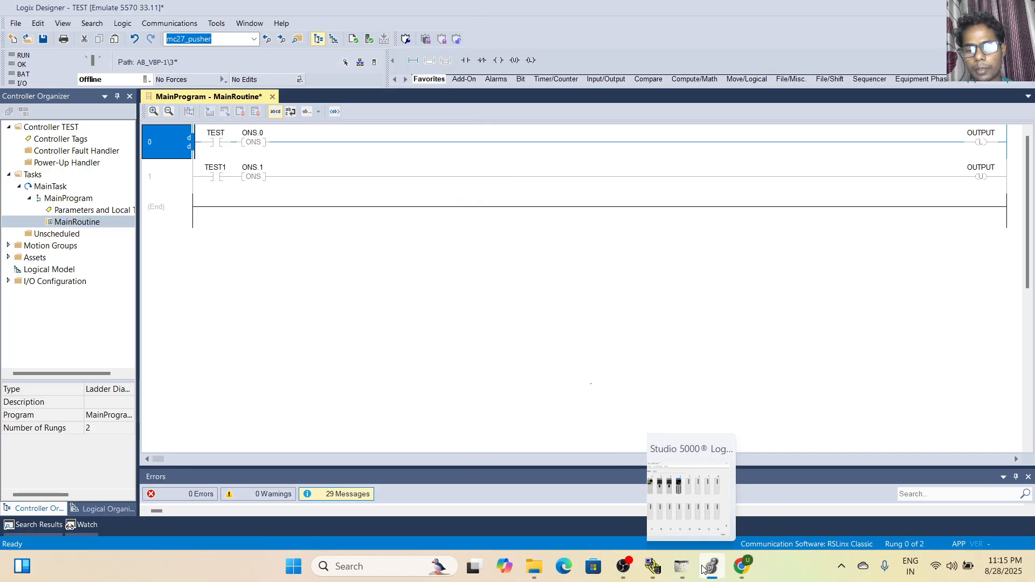
left_click(680, 564)
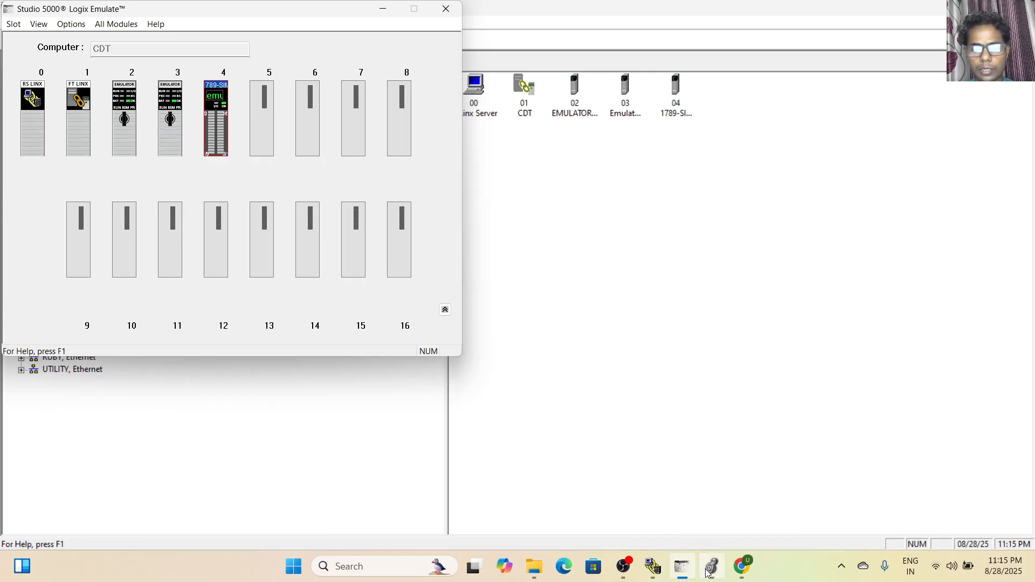
Switch to Logix Designer, browse the virtual chassis in Who Active, inspect the slot 2 emulator's path, and close the browser
left_click(711, 566)
left_click(169, 23)
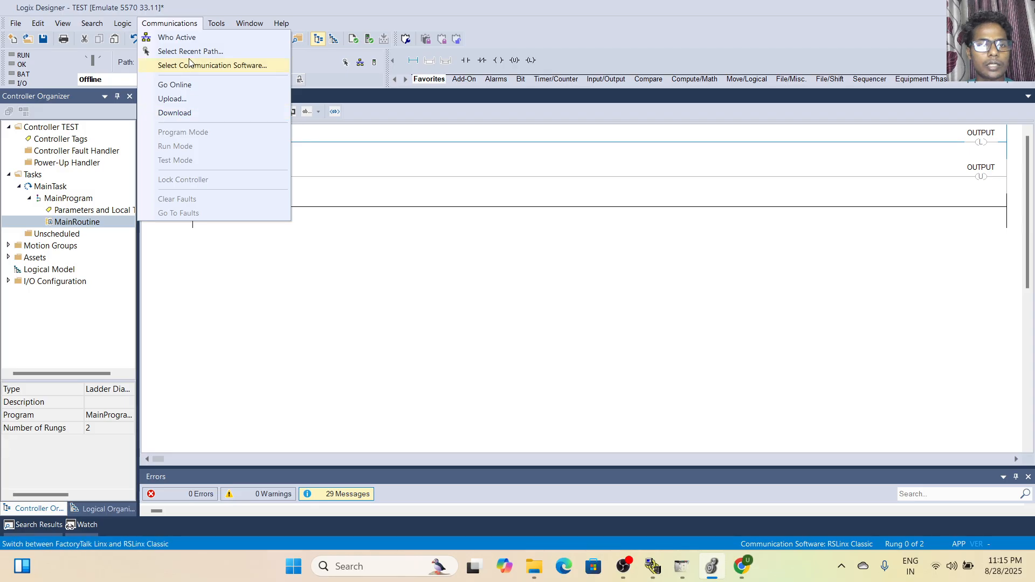
left_click(188, 43)
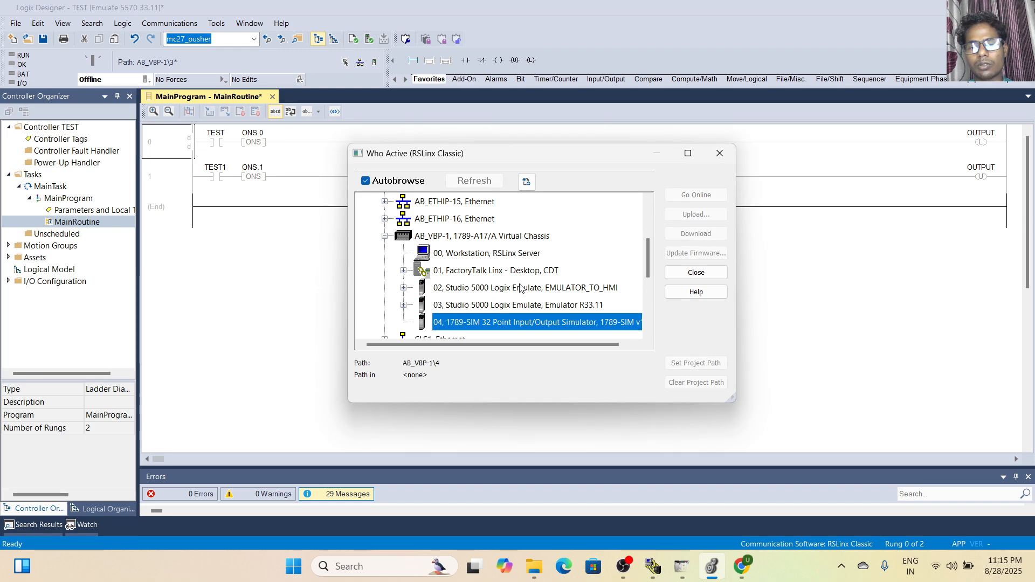
left_click(520, 288)
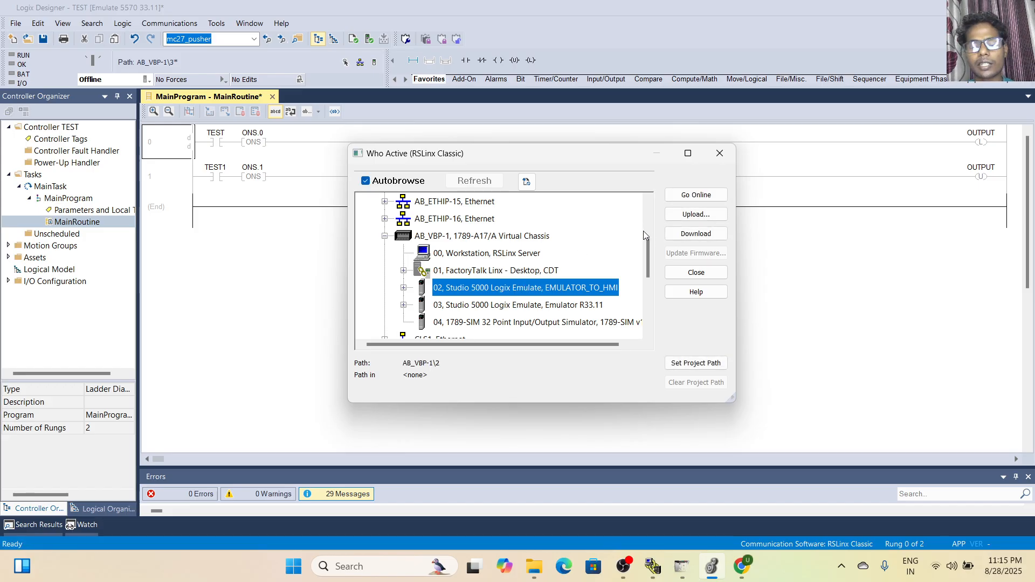
left_click(719, 153)
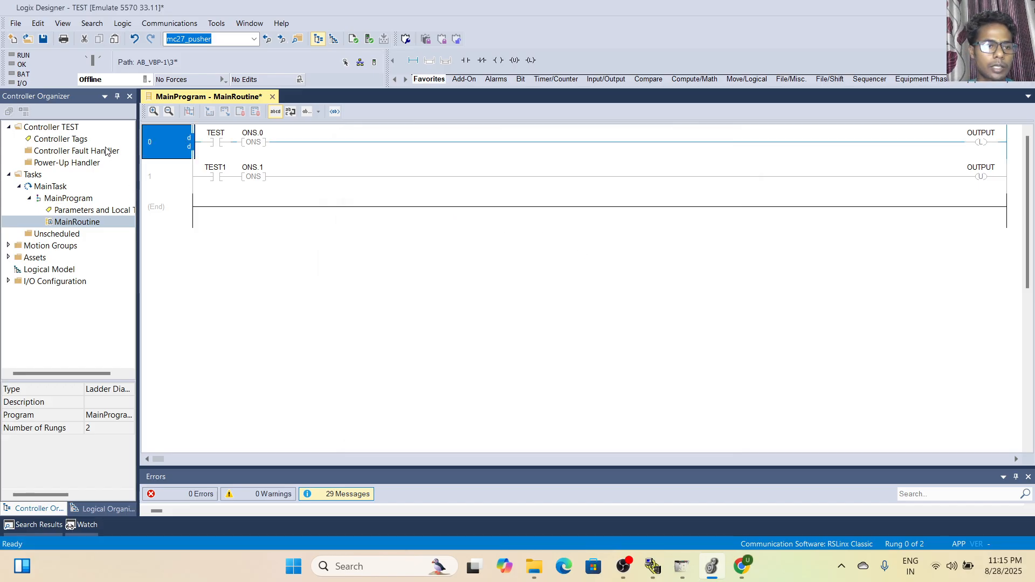
Review the slot assignment in the TEST controller's properties, discard the slot change, and save the project
double_click(81, 129)
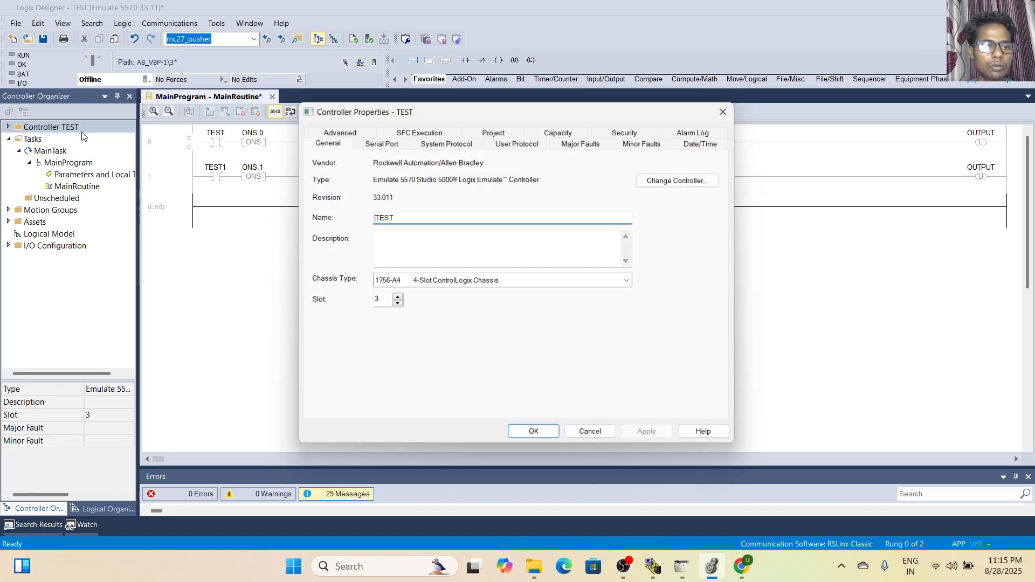
left_click(395, 299)
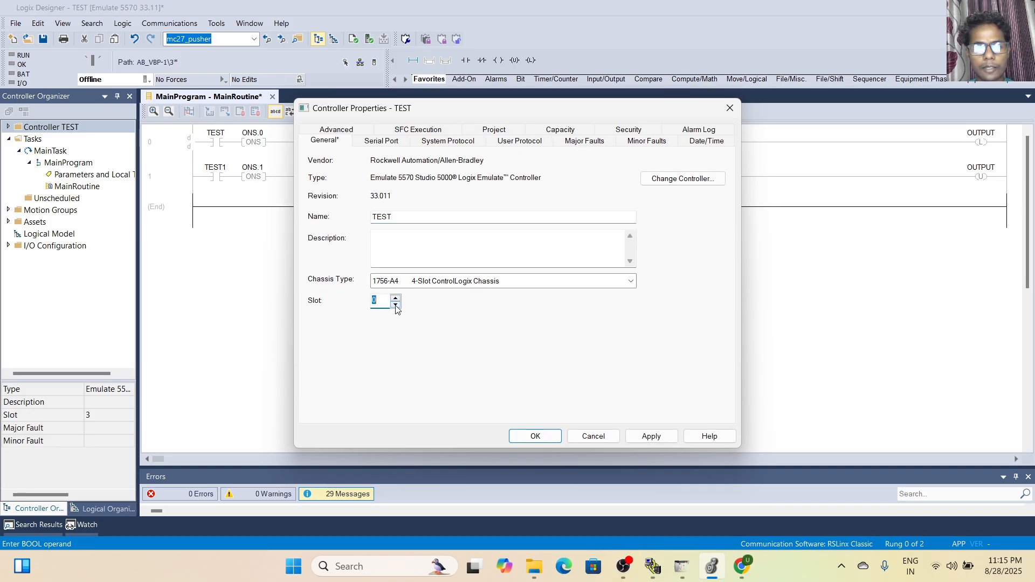
left_click(602, 435)
left_click(43, 39)
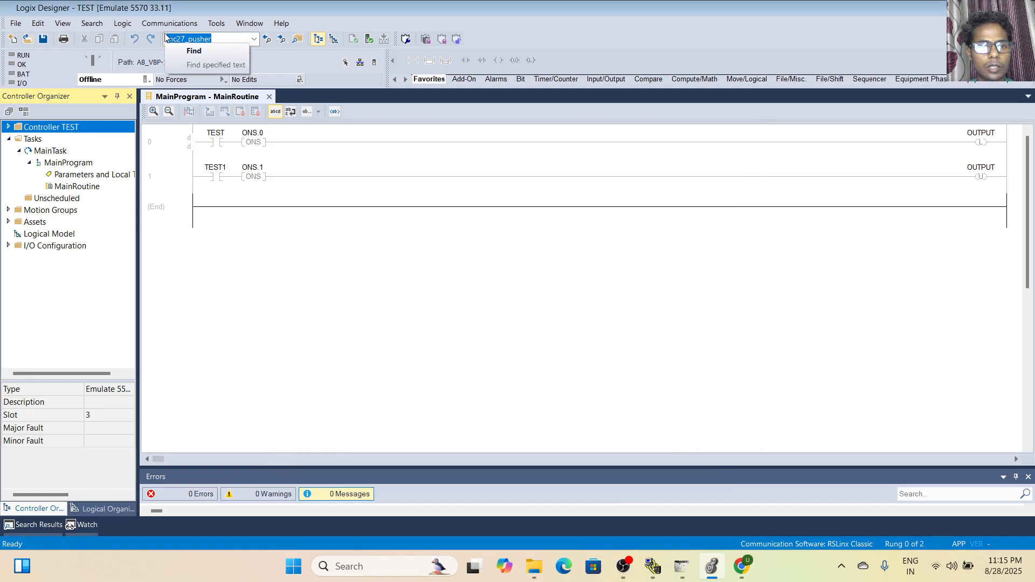
Try to set the TEST controller's slot to 4 in its properties
left_click(8, 126)
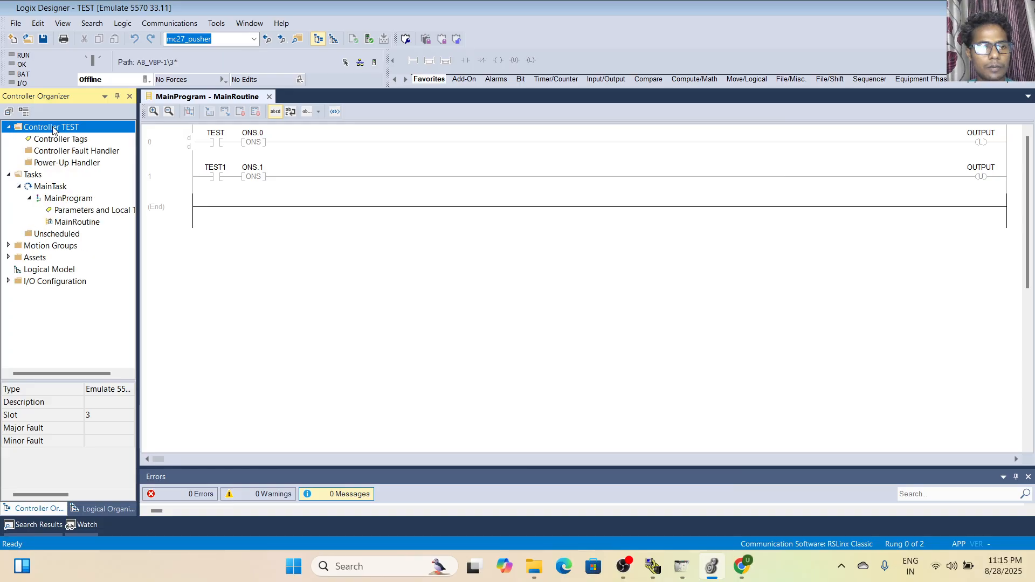
double_click(53, 128)
left_click(396, 302)
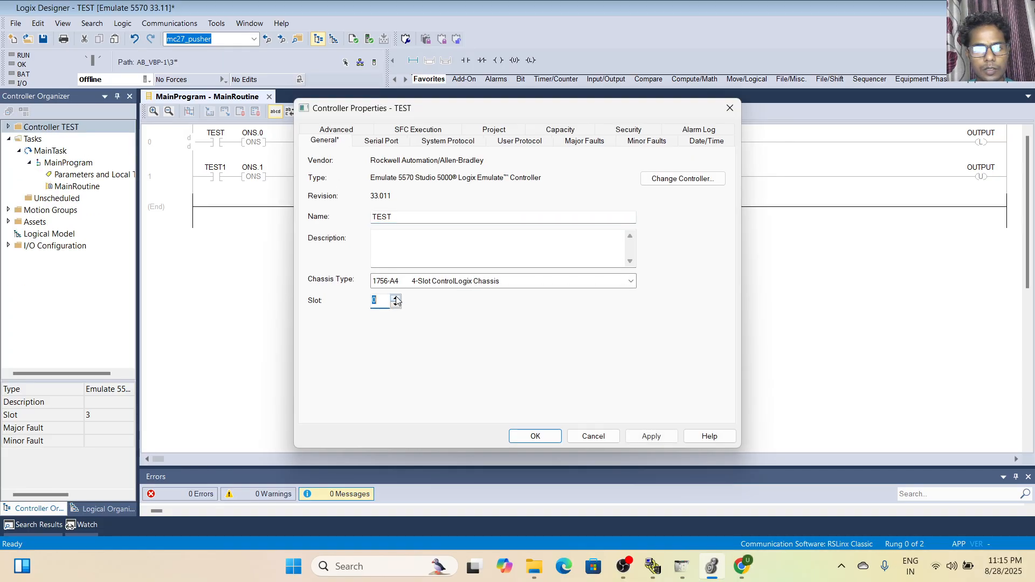
type("4")
key("Return")
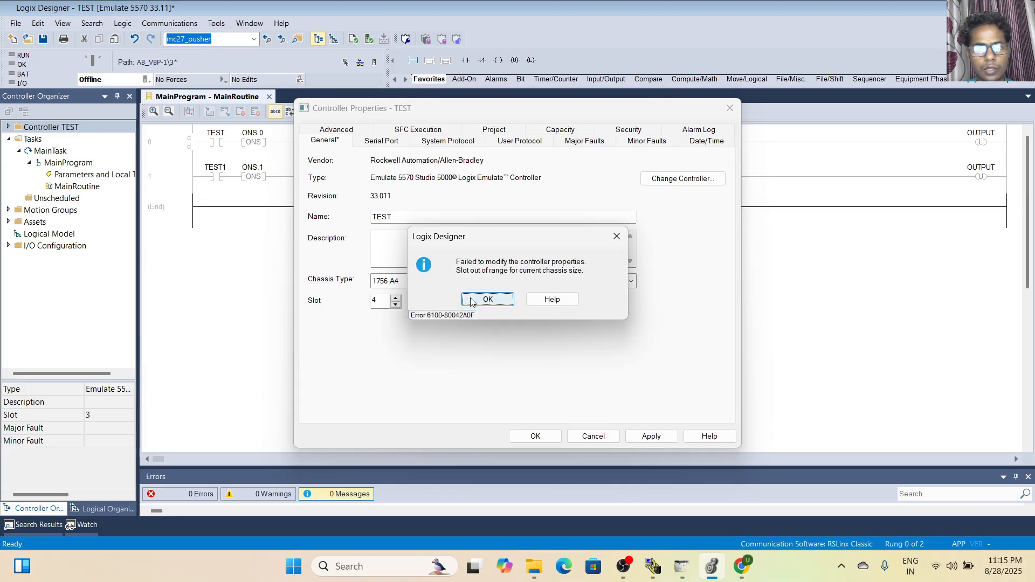
left_click(617, 237)
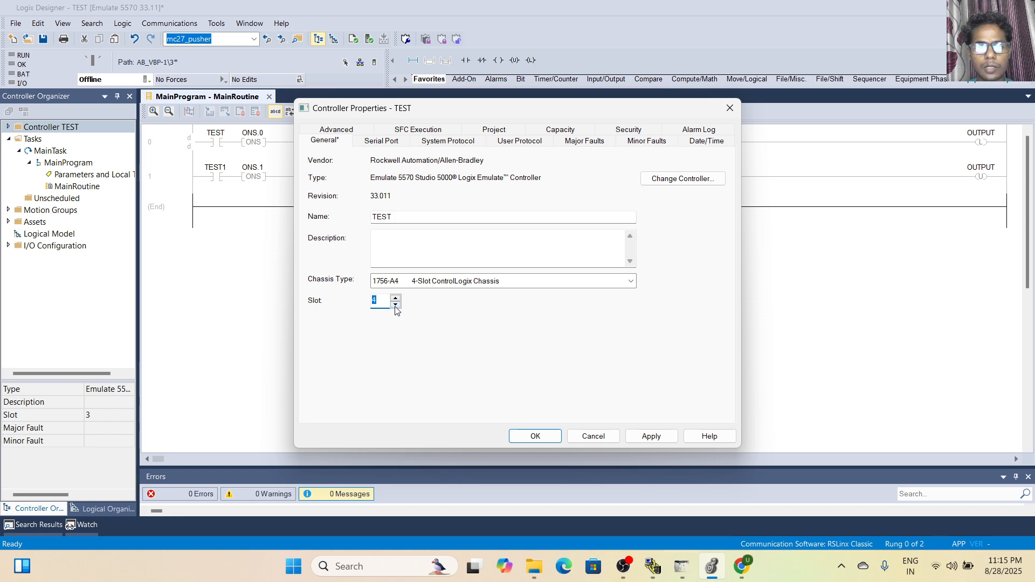
left_click(536, 435)
Select the slot 3 Logix Emulate controller (Emulator R33.11) in Who Active and download the TEST project to it
left_click(184, 22)
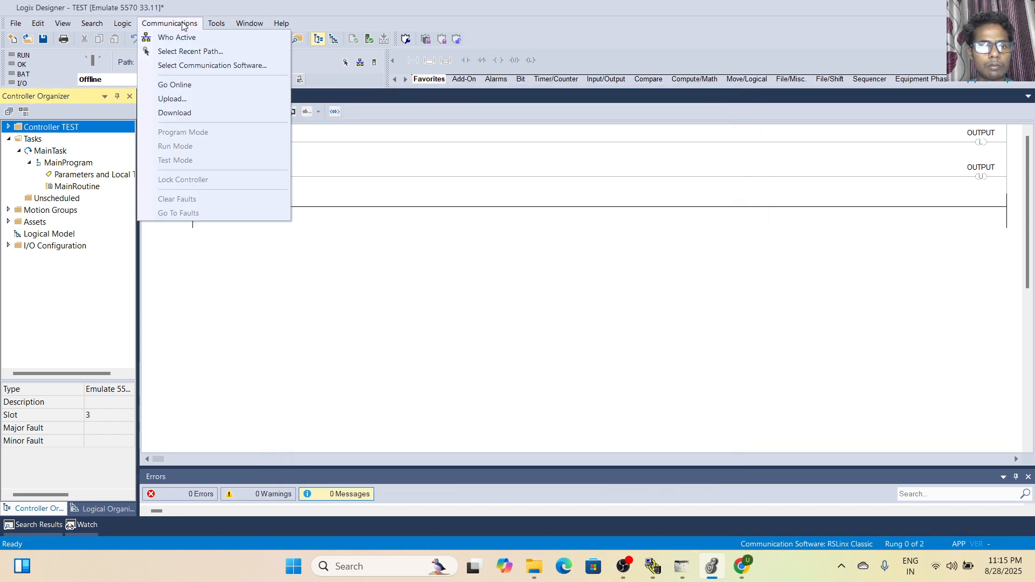
left_click(203, 39)
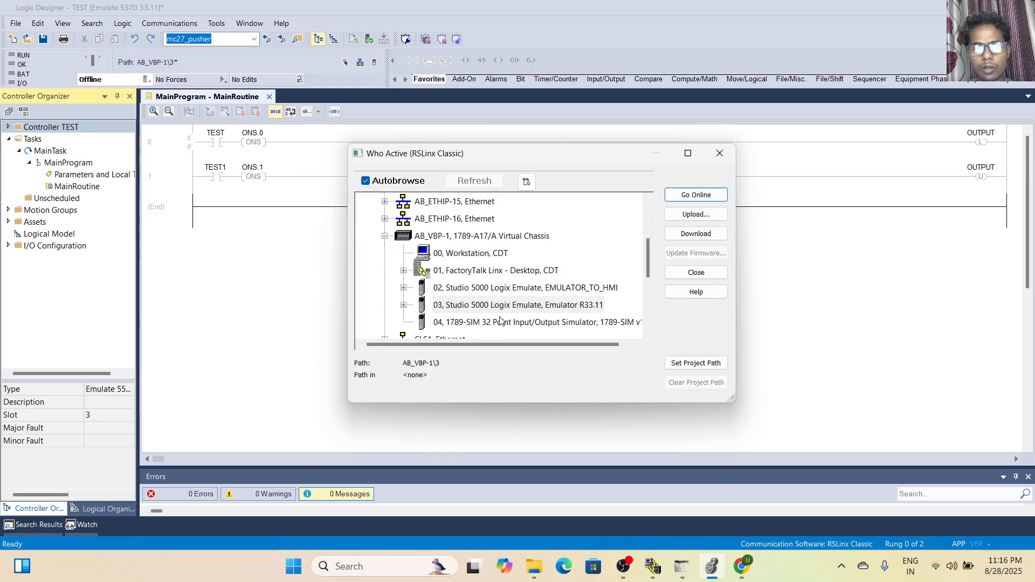
left_click(519, 311)
left_click(690, 240)
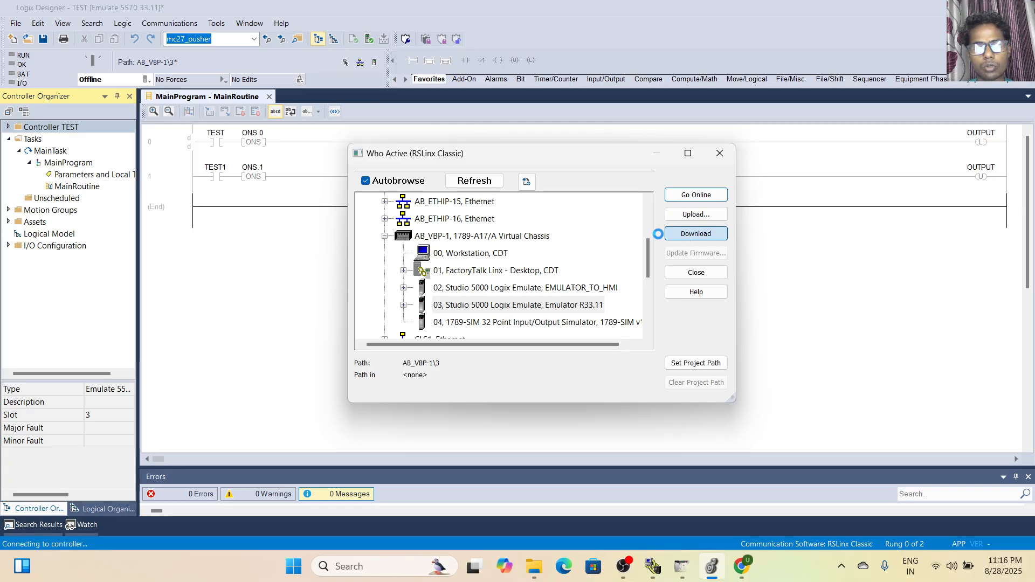
left_click(551, 463)
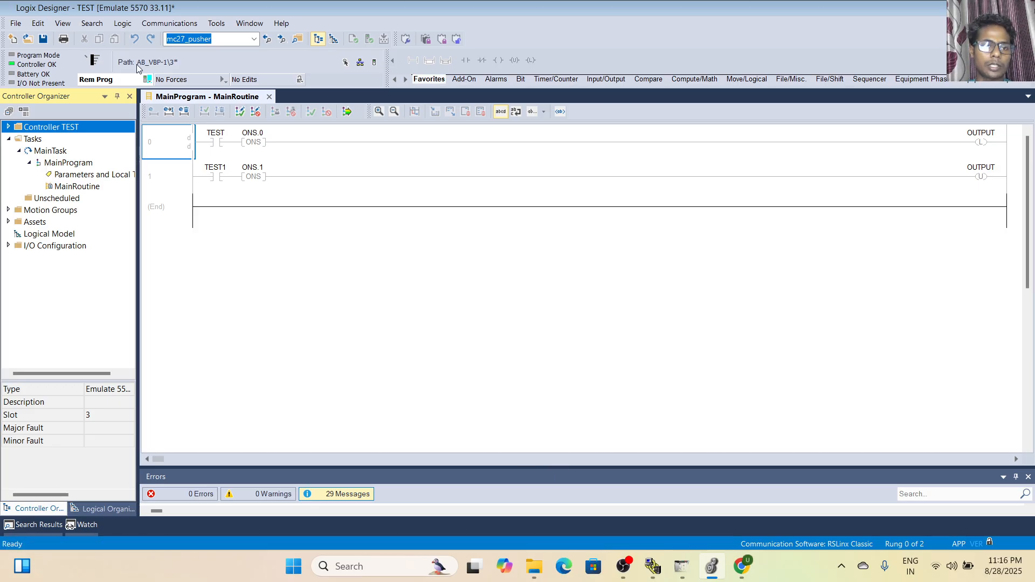
Switch the online controller to Run Mode and confirm the mode change
left_click(147, 80)
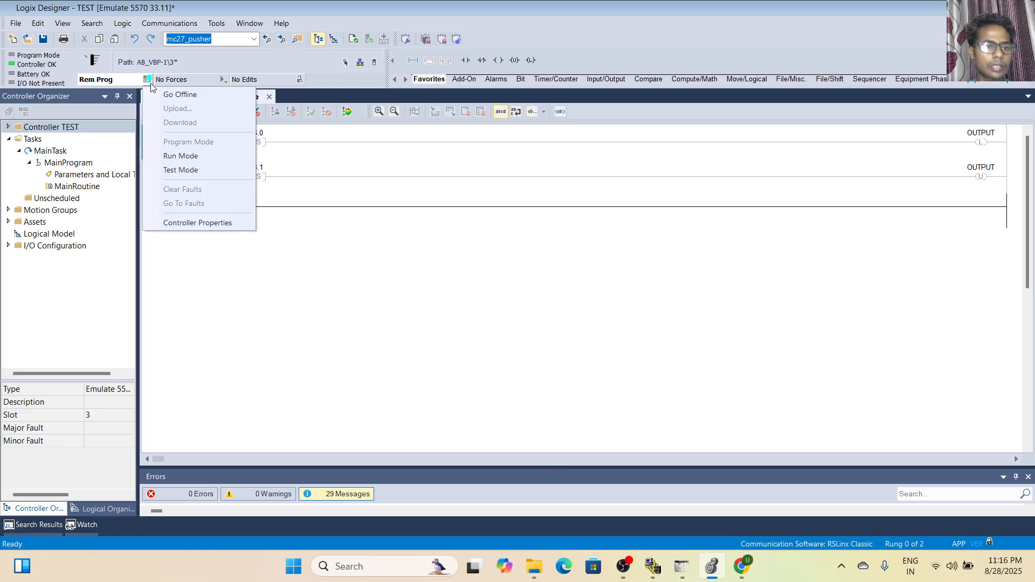
left_click(203, 158)
left_click(525, 312)
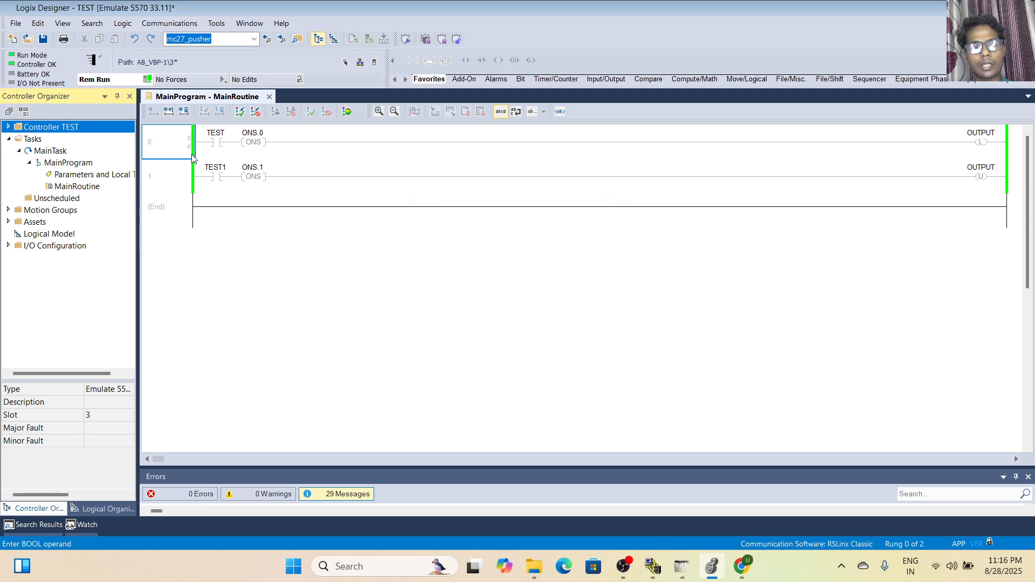
Finalize all pending rung edits in MainProgram and confirm the operation
left_click(166, 184)
left_click(178, 155)
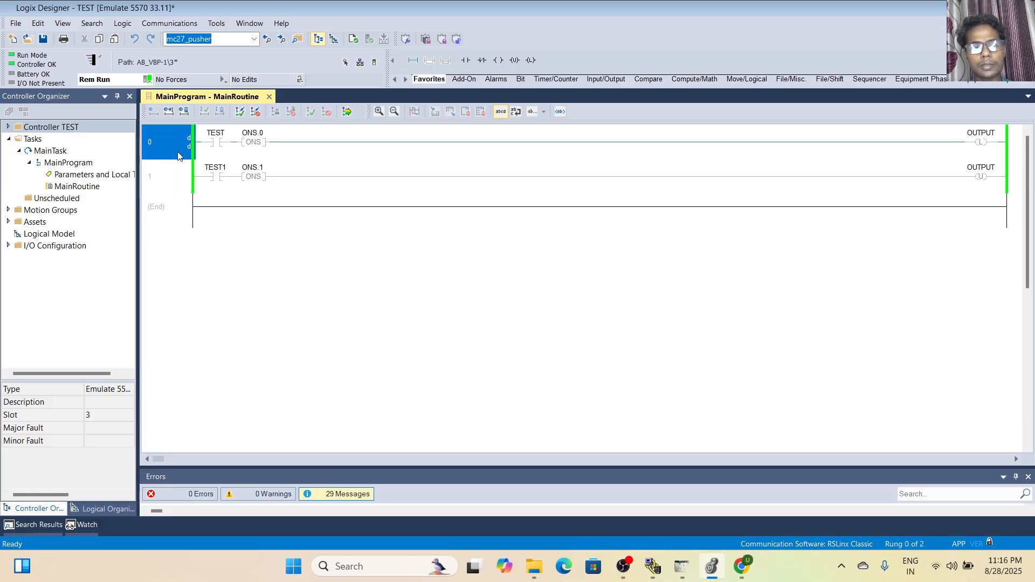
left_click(347, 112)
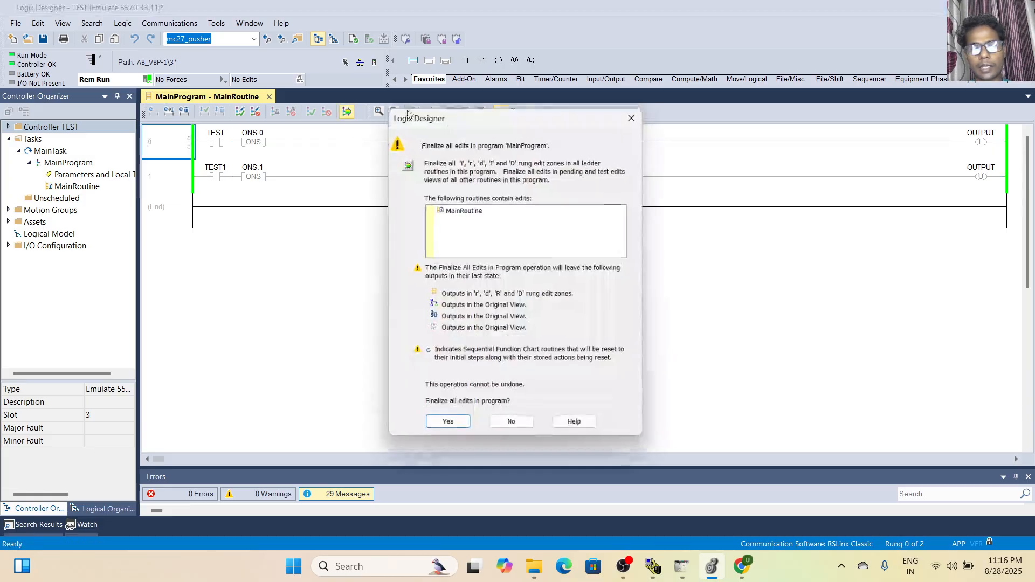
left_click(451, 430)
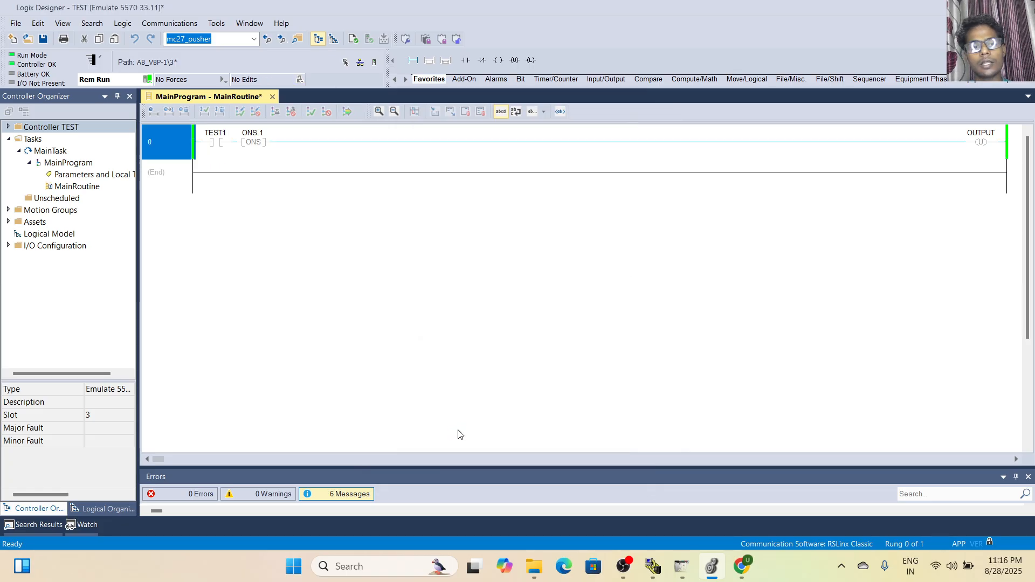